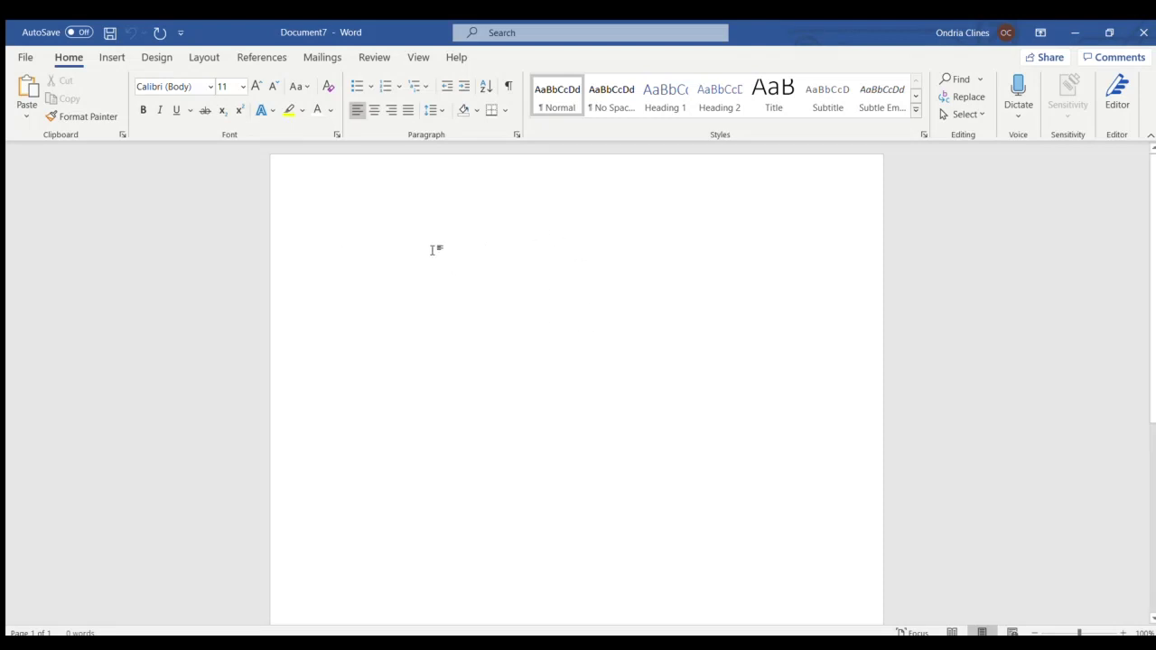
Center-align the first line of the blank document
{"action": "left_click", "coordinate": [370, 110]}
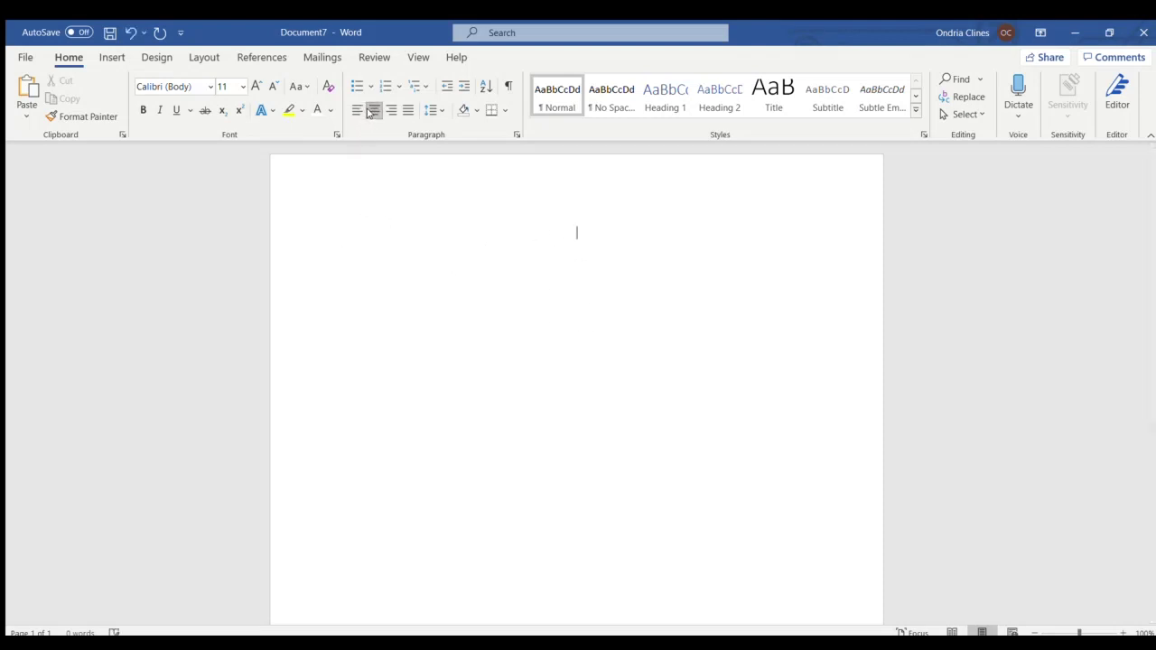
Insert the character portrait at the top and shrink it to about 2.67 × 2.83 inches
{"action": "left_click", "coordinate": [112, 57]}
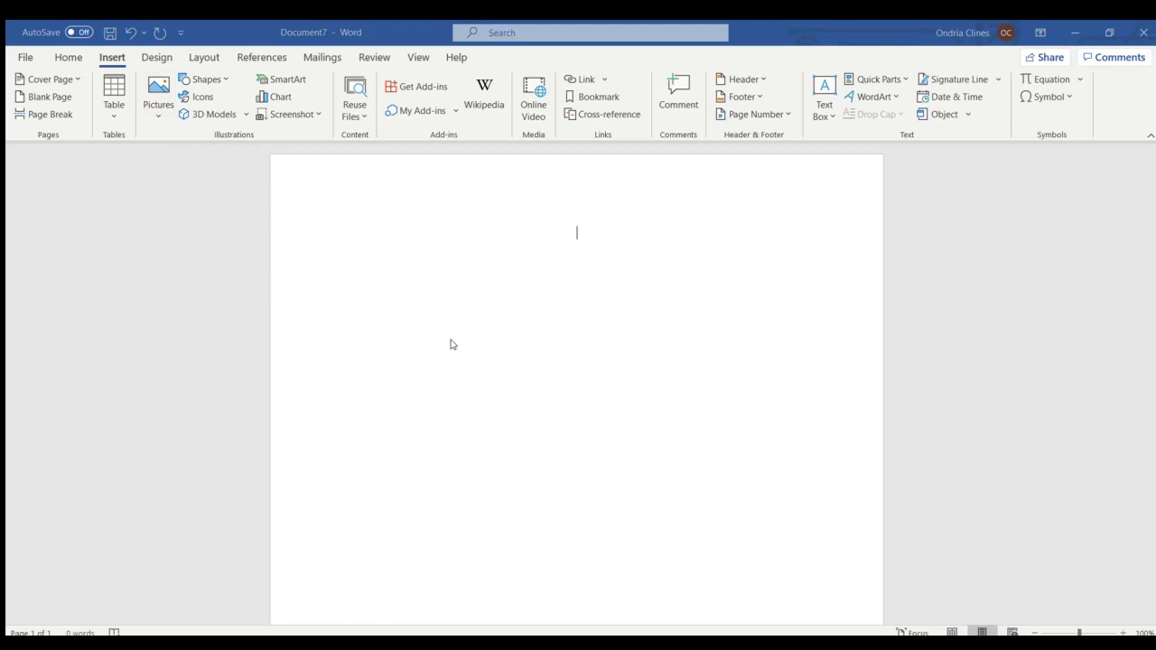
{"action": "key", "text": "ctrl+v"}
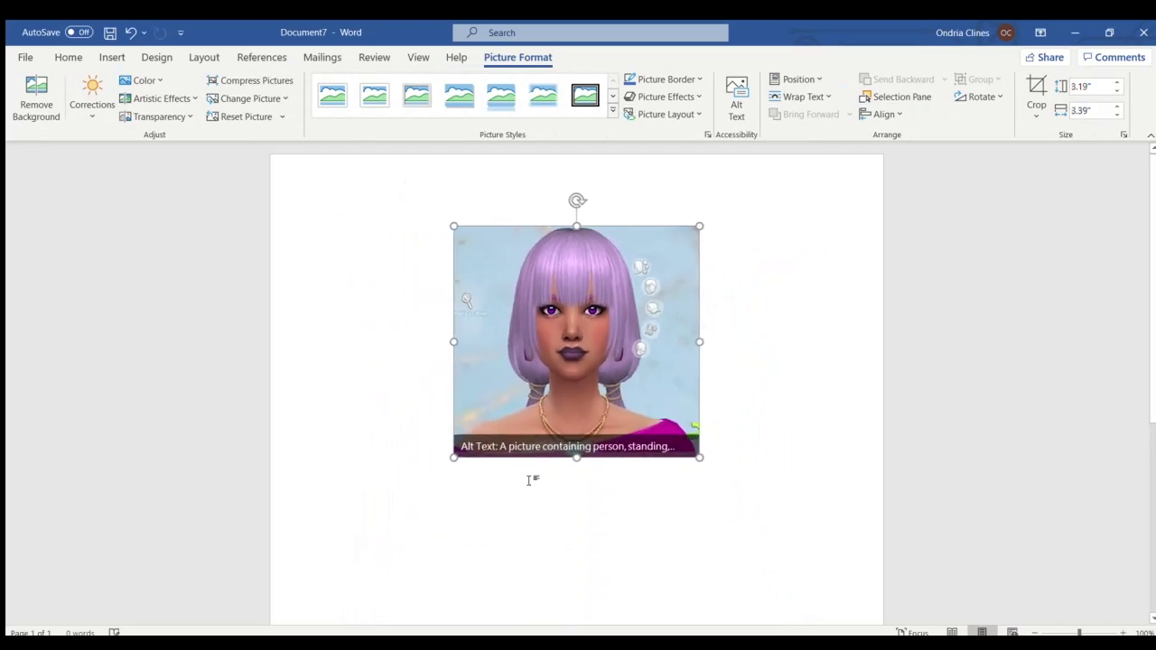
{"action": "left_click_drag", "start_coordinate": [452, 225], "coordinate": [495, 289]}
{"action": "left_click", "coordinate": [699, 374]}
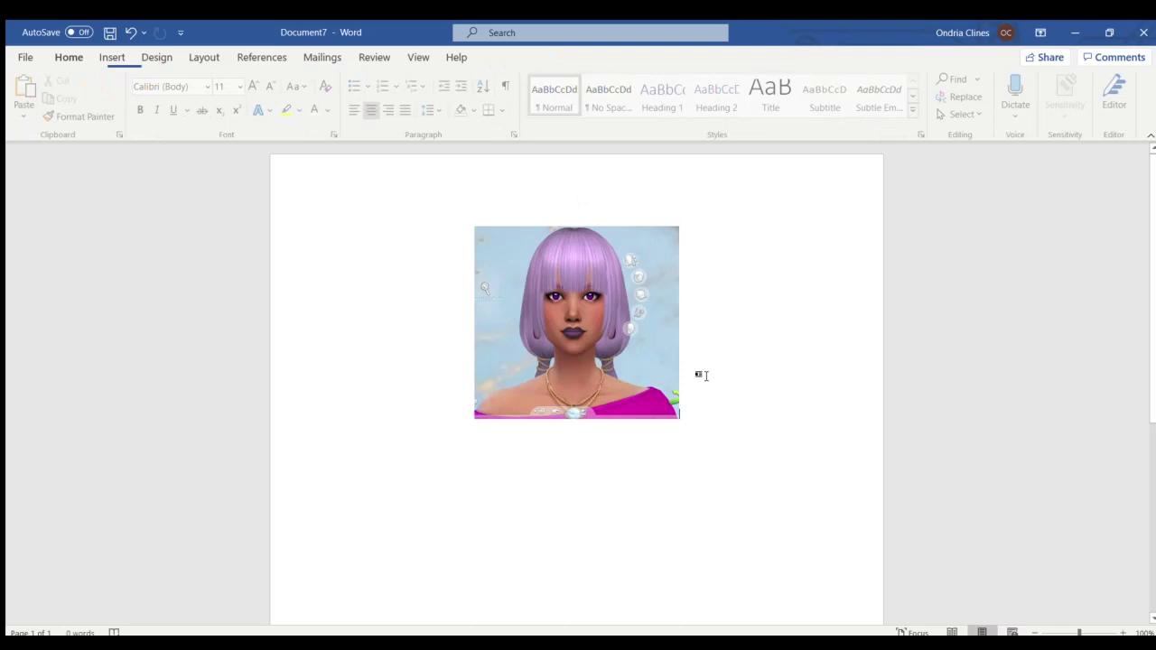
{"action": "key", "text": "Return"}
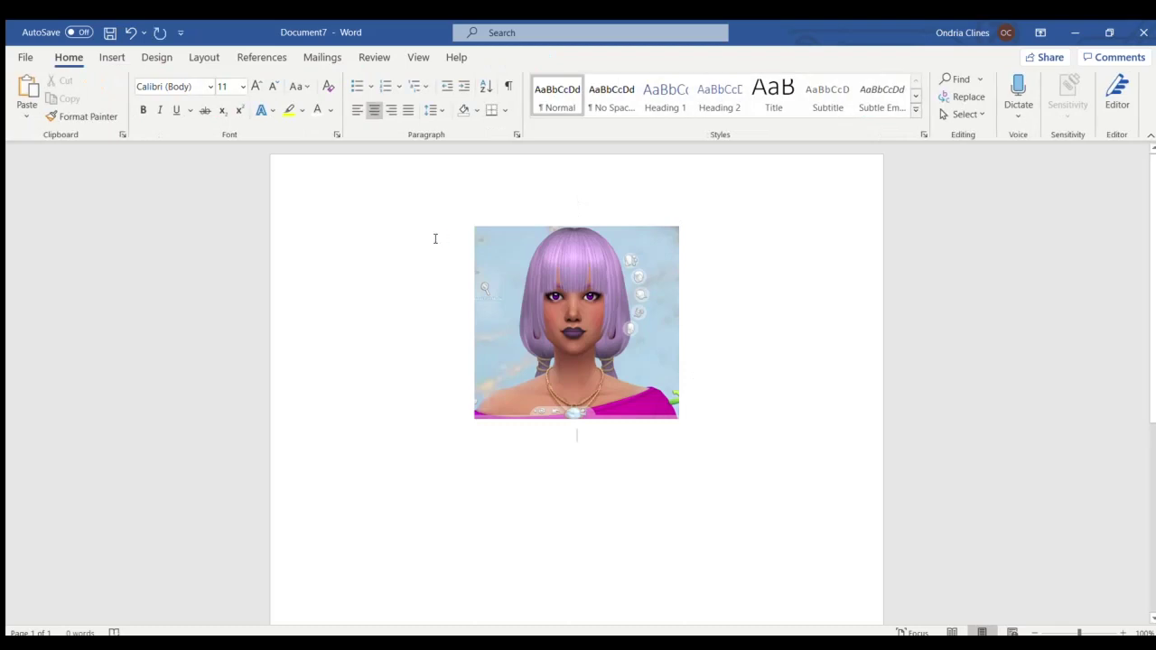
{"action": "left_click", "coordinate": [130, 32]}
Insert a one-column table below the portrait
{"action": "left_click", "coordinate": [112, 56]}
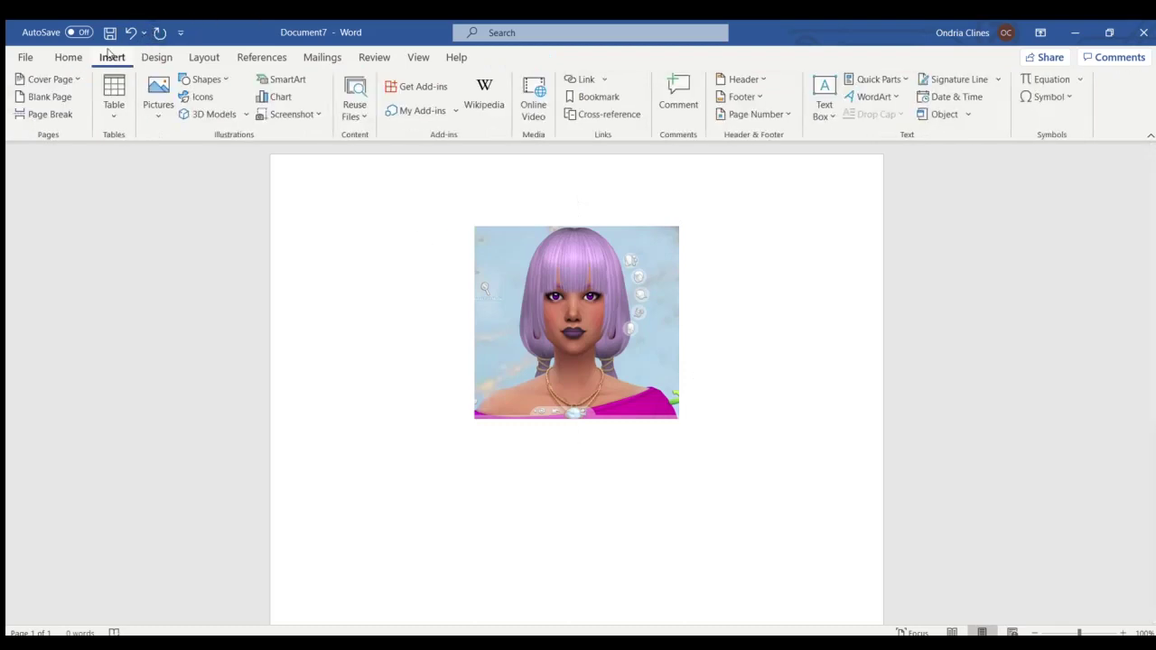
{"action": "left_click", "coordinate": [104, 120]}
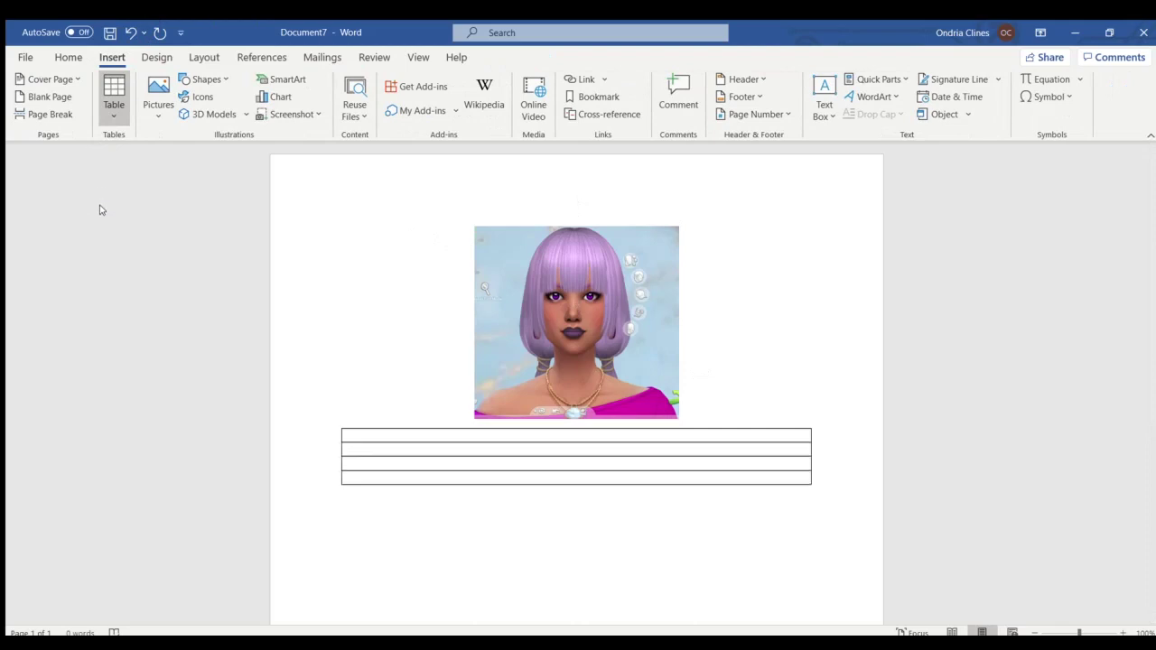
{"action": "left_click", "coordinate": [102, 255]}
Add 19 more rows with Insert Below to extend the table down the page
{"action": "left_click", "coordinate": [578, 57]}
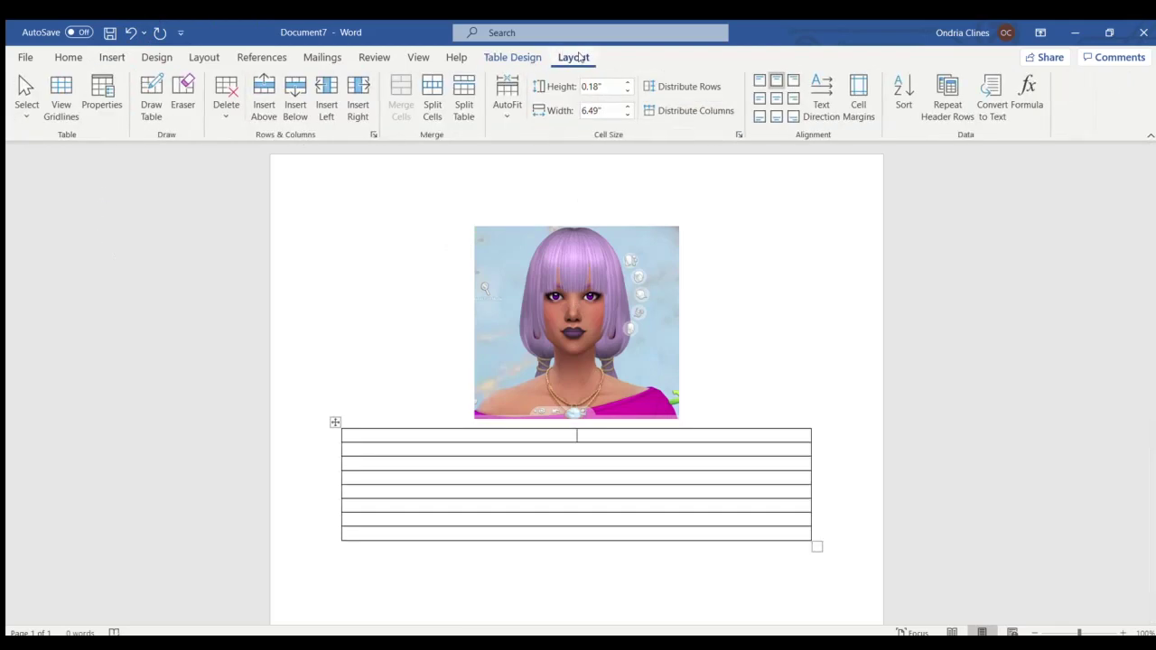
{"action": "left_click", "coordinate": [297, 109]}
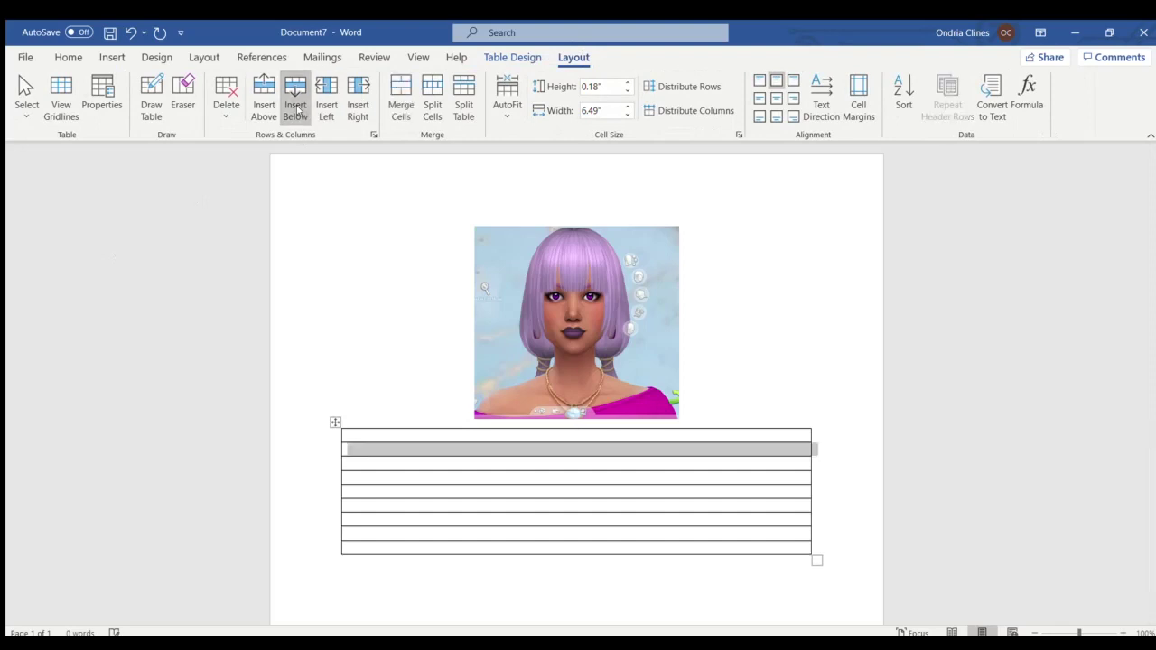
{"action": "left_click", "coordinate": [296, 108]}
{"action": "left_click", "coordinate": [296, 108]}
{"action": "left_click", "coordinate": [296, 109]}
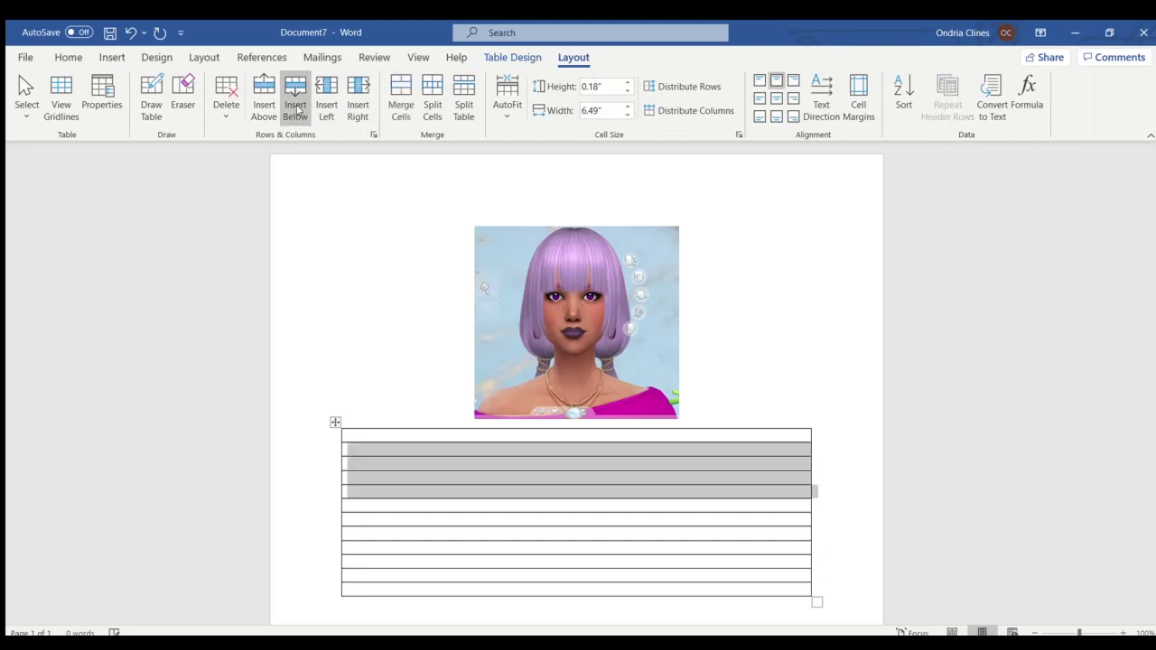
{"action": "left_click", "coordinate": [297, 108]}
{"action": "left_click", "coordinate": [296, 108]}
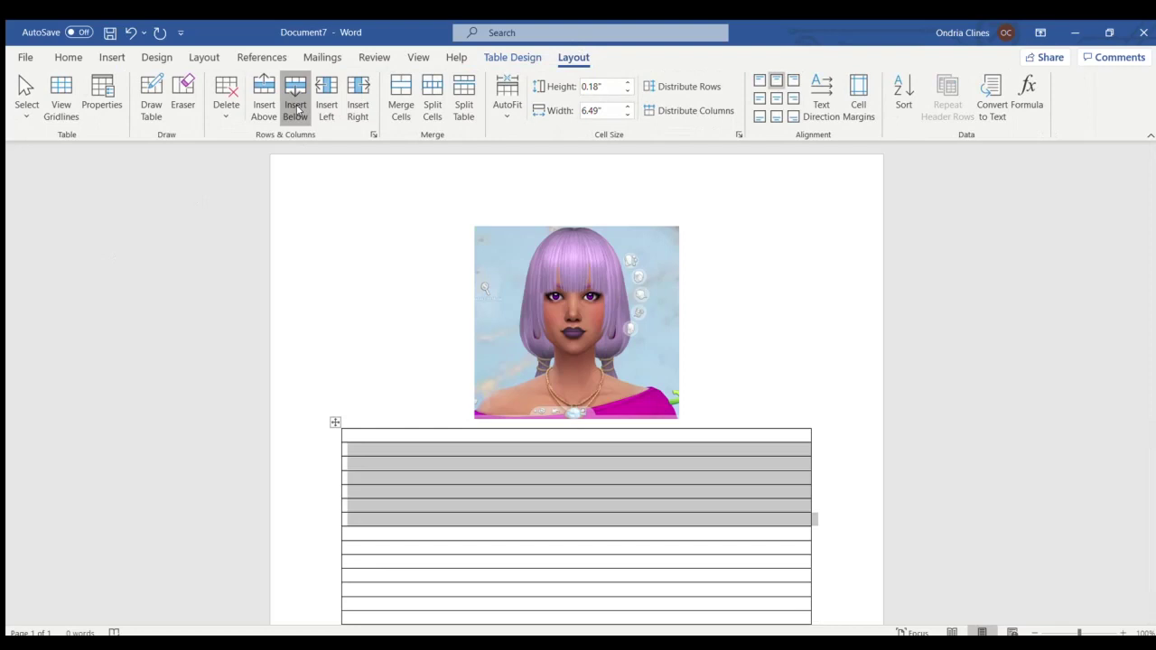
{"action": "left_click", "coordinate": [296, 109]}
{"action": "left_click", "coordinate": [296, 108]}
{"action": "left_click", "coordinate": [296, 108]}
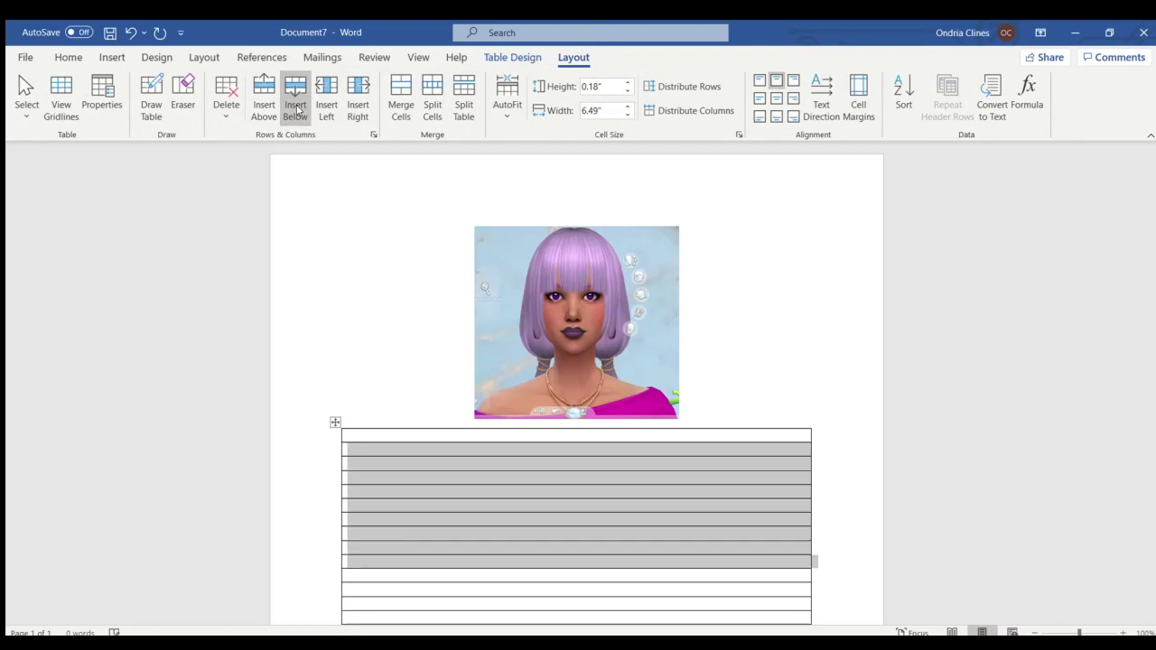
{"action": "left_click", "coordinate": [297, 108]}
{"action": "left_click", "coordinate": [296, 109]}
{"action": "left_click", "coordinate": [296, 108]}
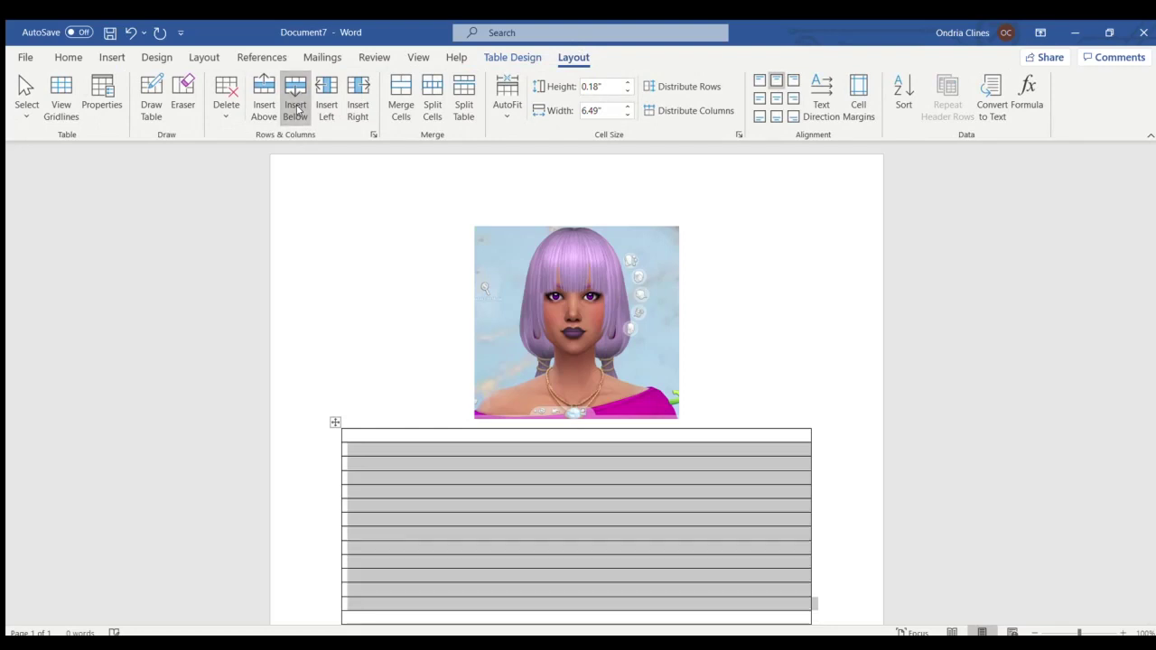
{"action": "left_click", "coordinate": [296, 108]}
{"action": "left_click", "coordinate": [297, 108]}
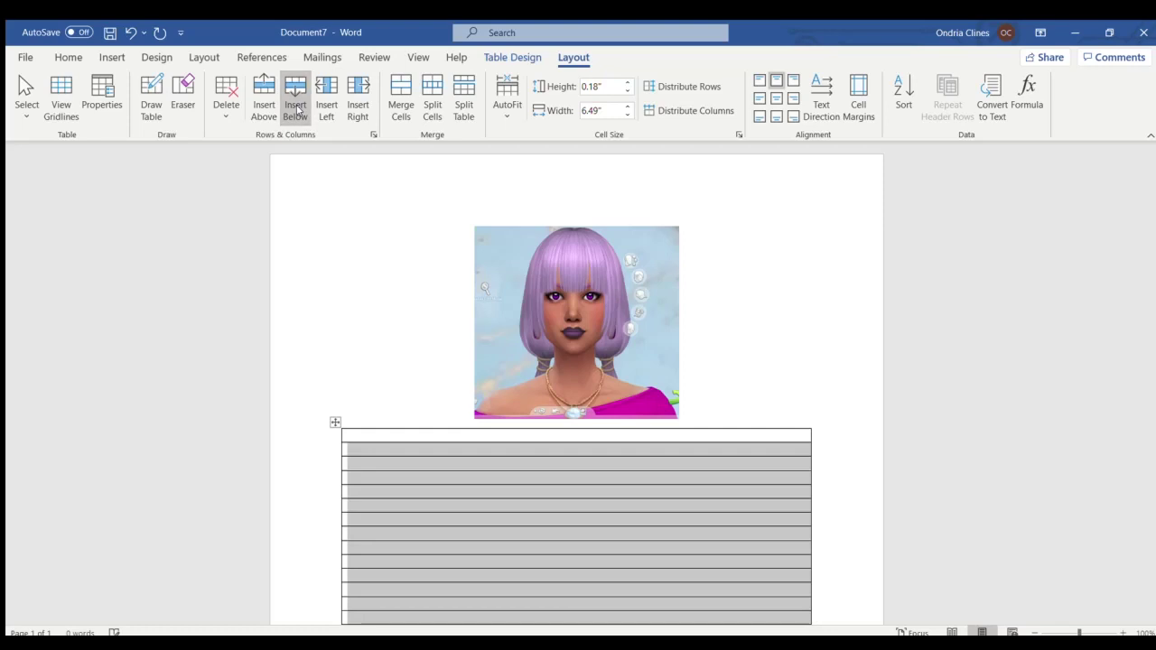
{"action": "left_click", "coordinate": [296, 108]}
{"action": "left_click", "coordinate": [297, 108]}
{"action": "left_click", "coordinate": [296, 108]}
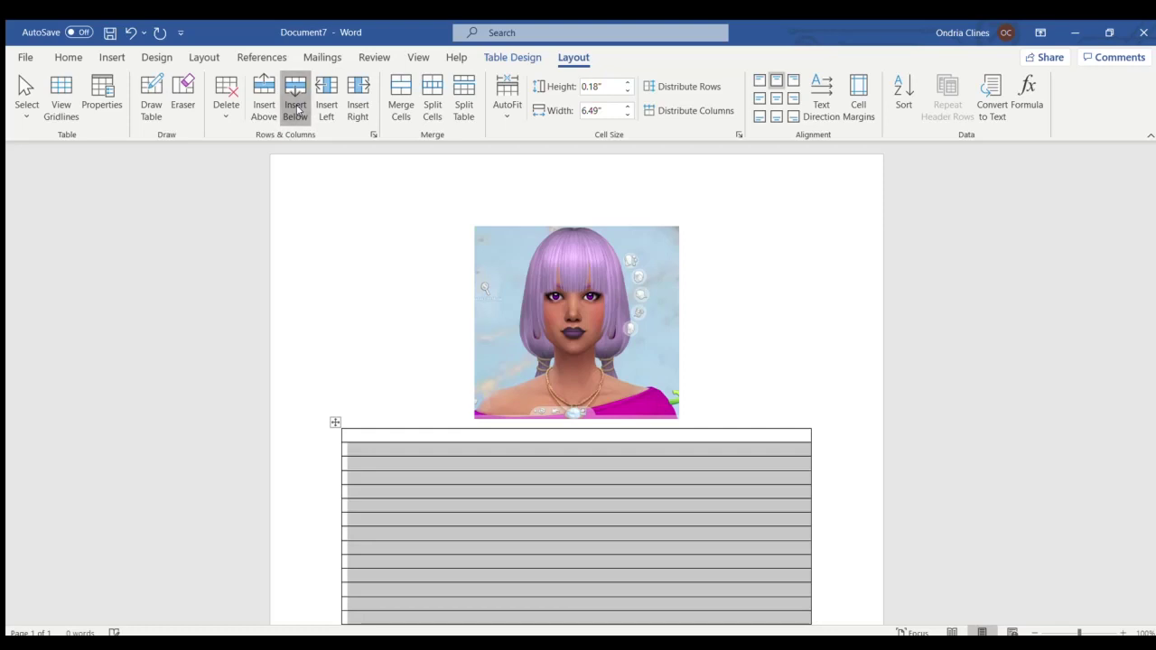
{"action": "left_click", "coordinate": [296, 109]}
{"action": "left_click", "coordinate": [297, 108]}
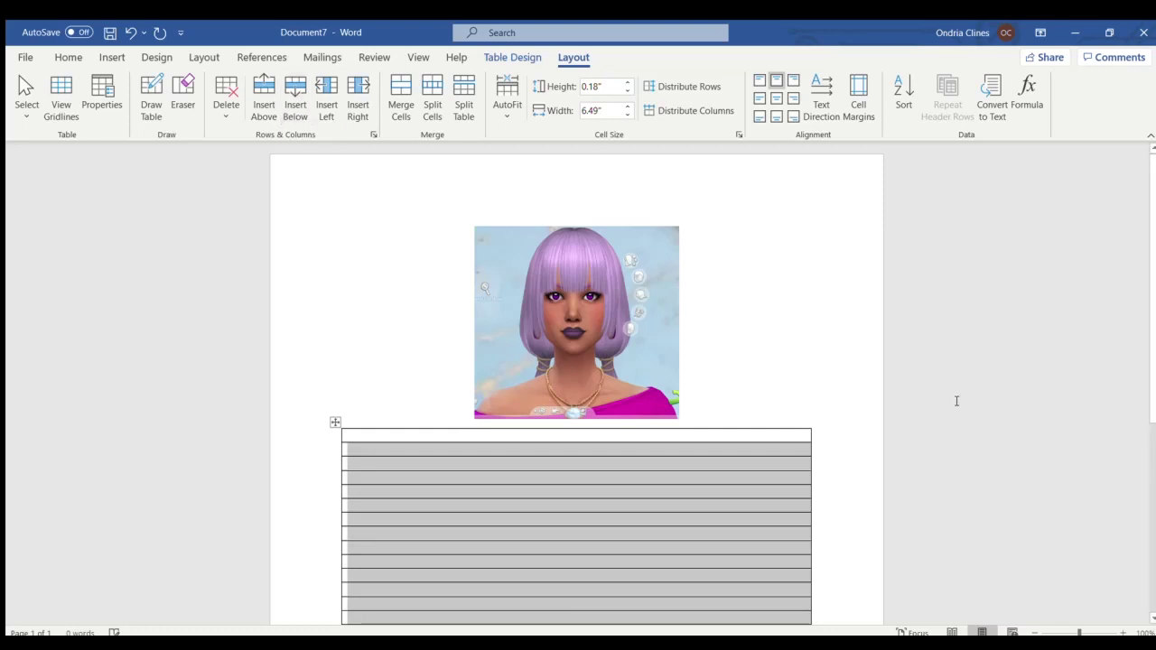
{"action": "scroll", "coordinate": [577, 334], "scroll_direction": "down", "scroll_amount": 2}
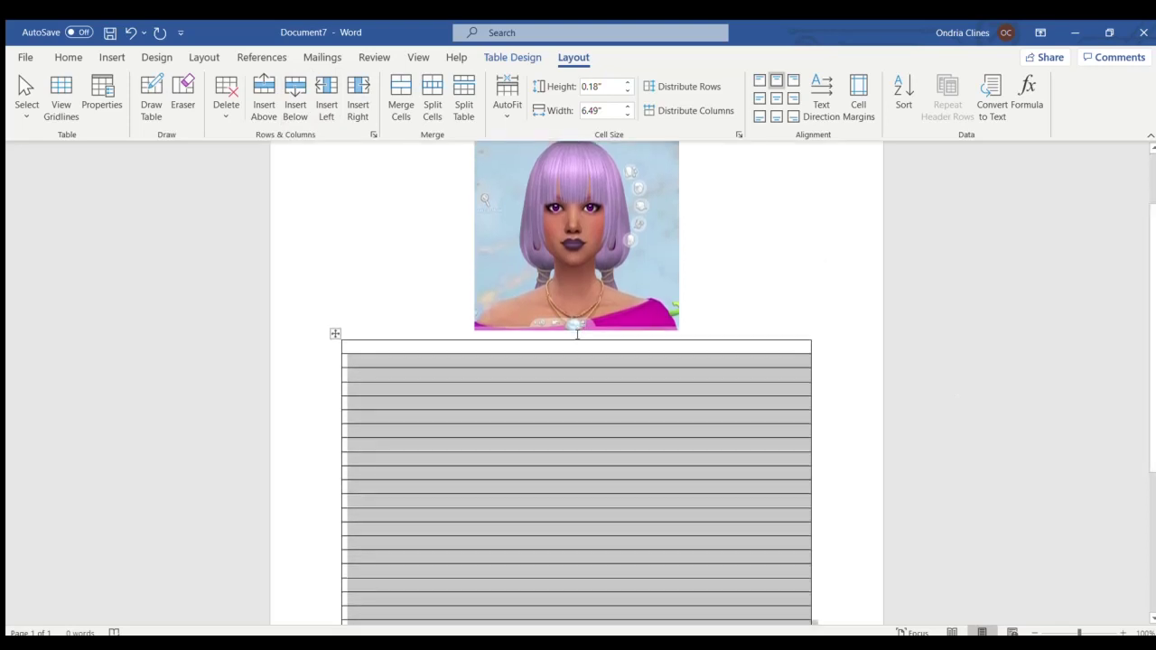
Put a bold 'Name' label in the table's top row
{"action": "left_click", "coordinate": [577, 344]}
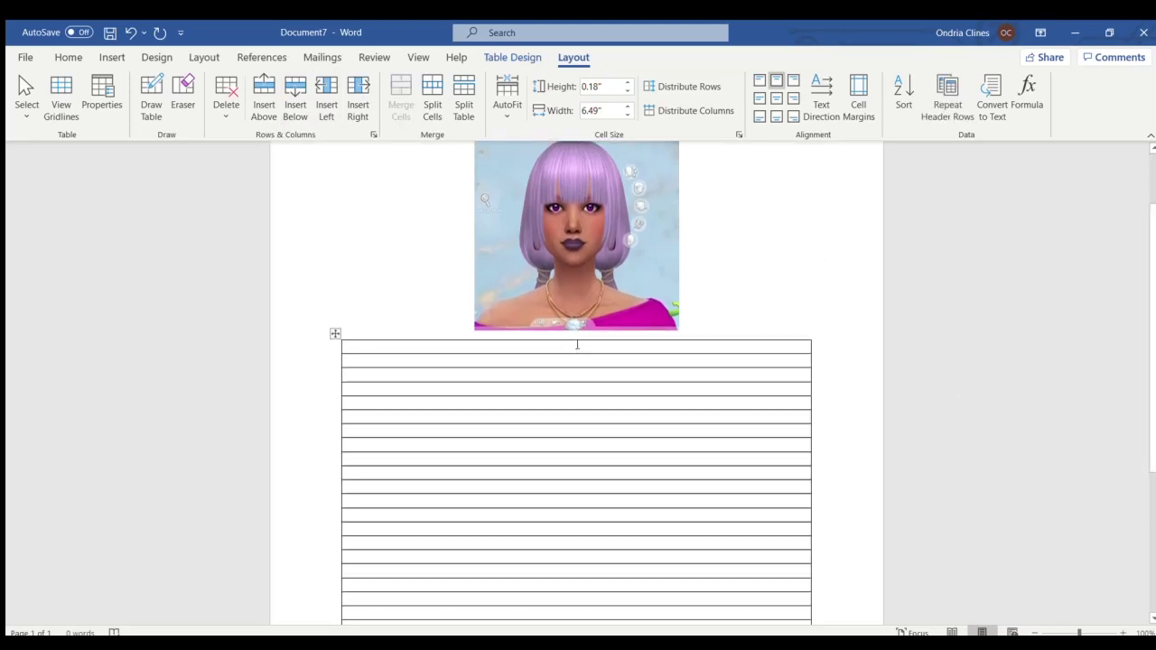
{"action": "type", "text": "Na"}
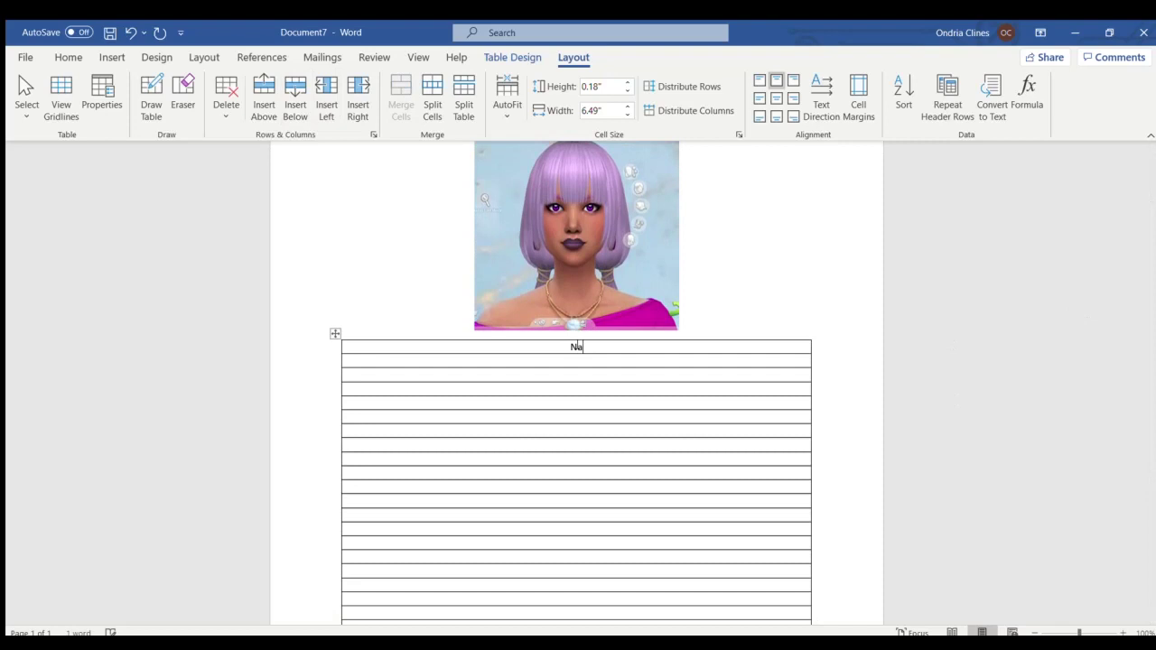
{"action": "type", "text": "me:"}
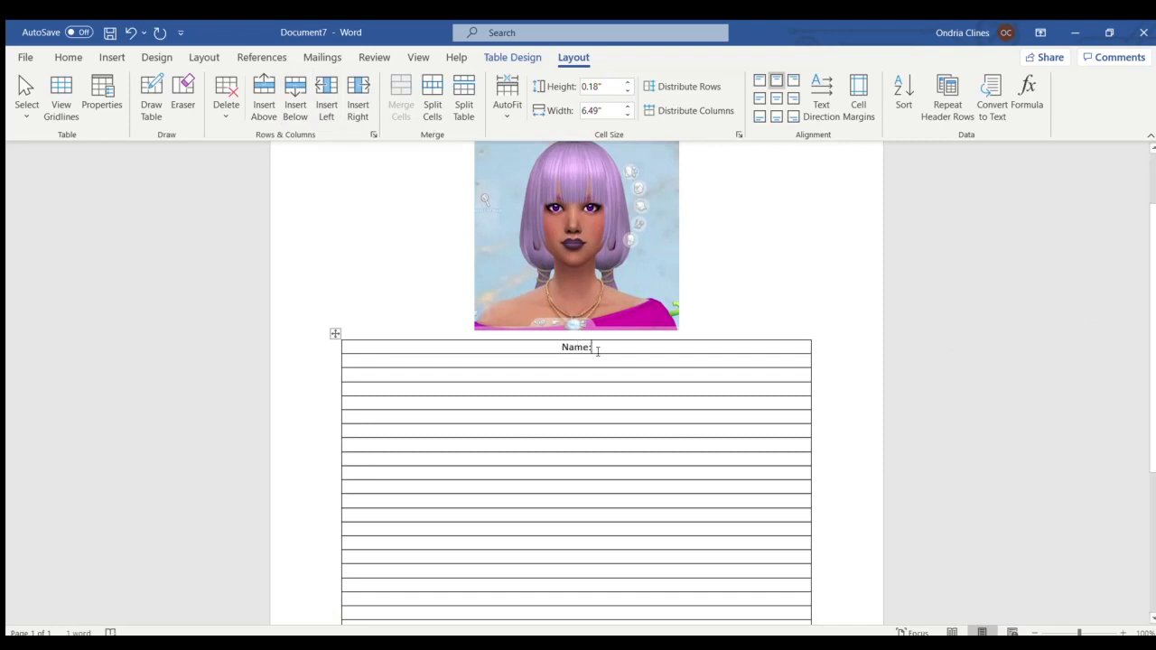
{"action": "left_click_drag", "start_coordinate": [596, 349], "coordinate": [549, 346]}
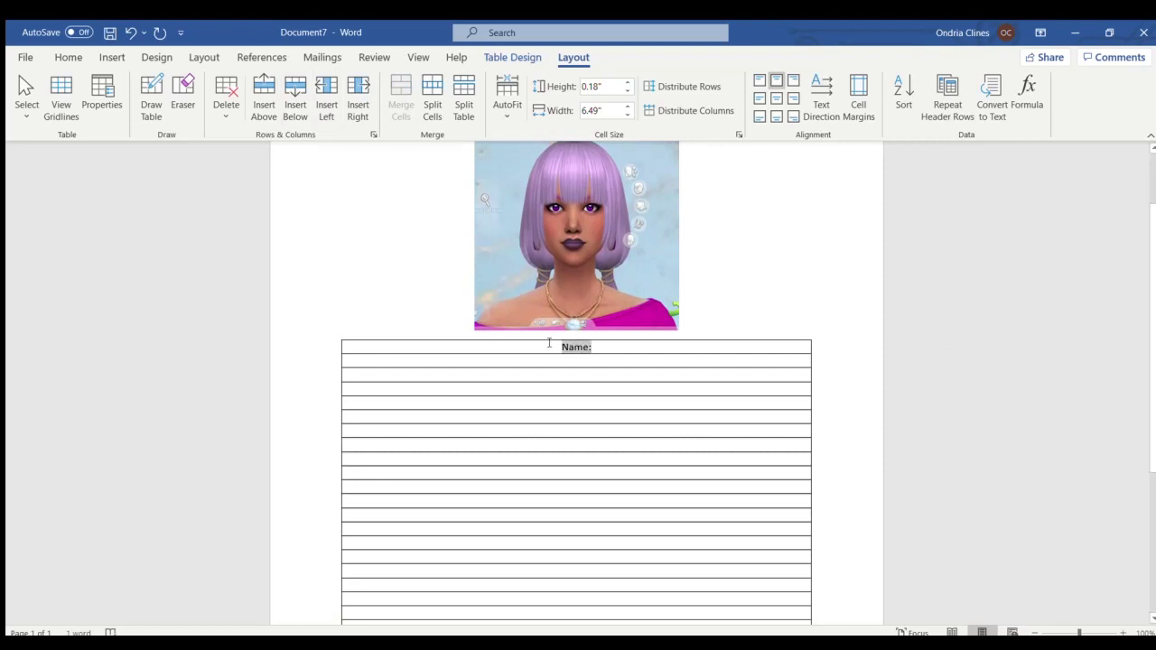
{"action": "left_click", "coordinate": [68, 57]}
{"action": "left_click", "coordinate": [141, 110]}
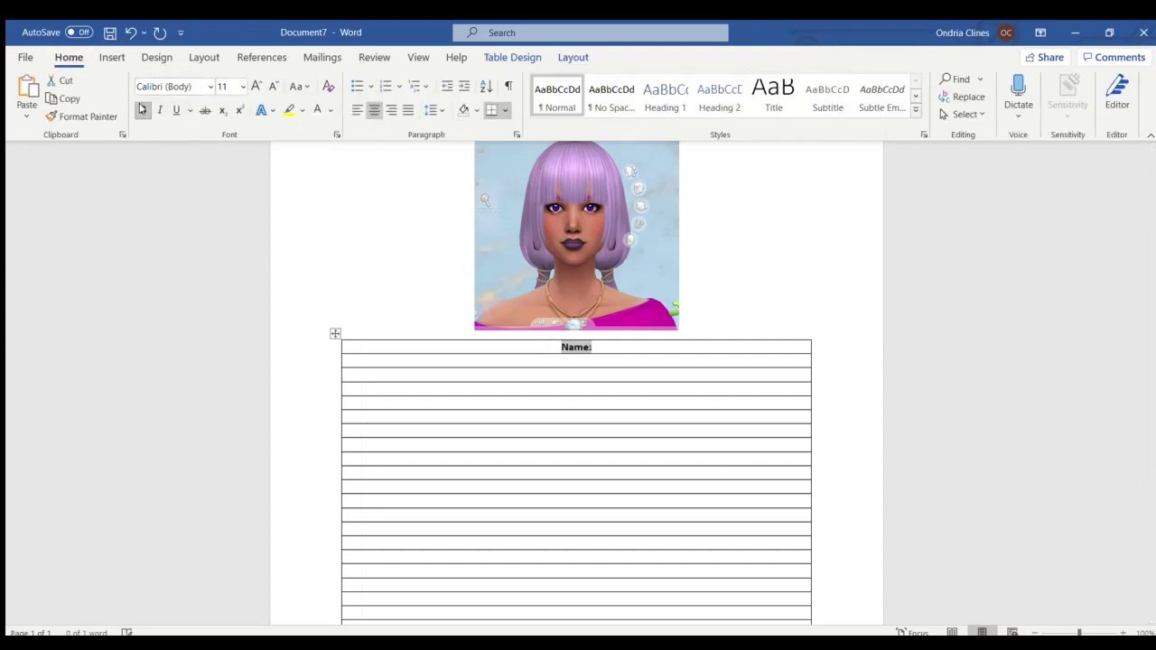
{"action": "left_click", "coordinate": [598, 347]}
{"action": "key", "text": "BackSpace"}
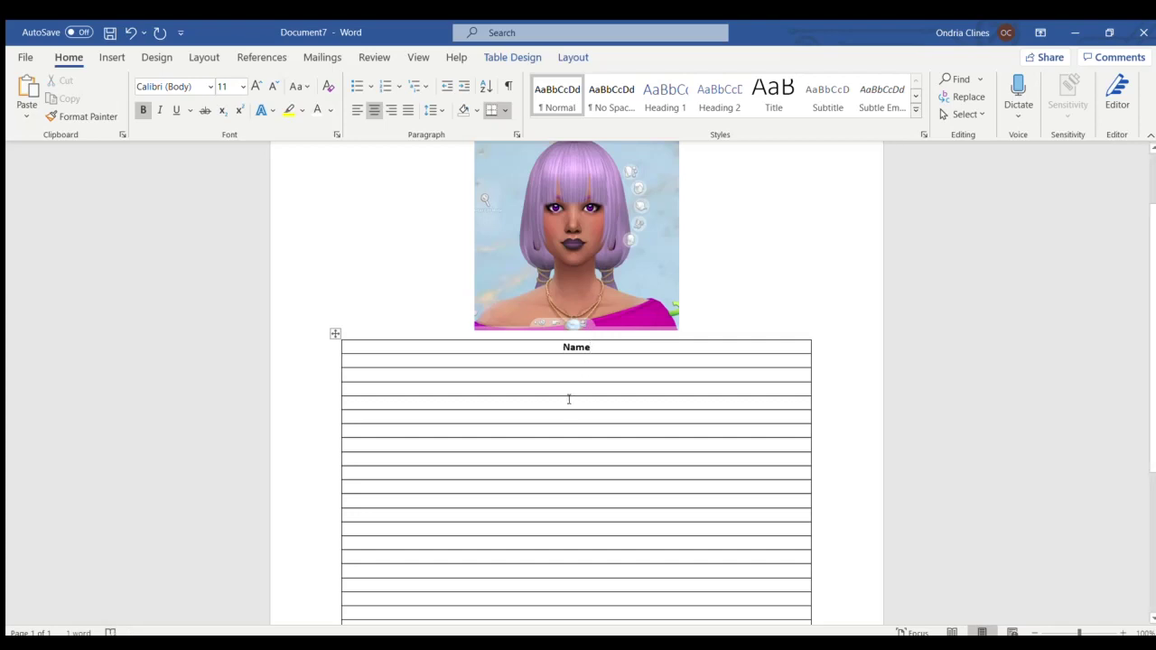
Add a bold 'Age' label in a row further down
{"action": "left_click", "coordinate": [581, 376]}
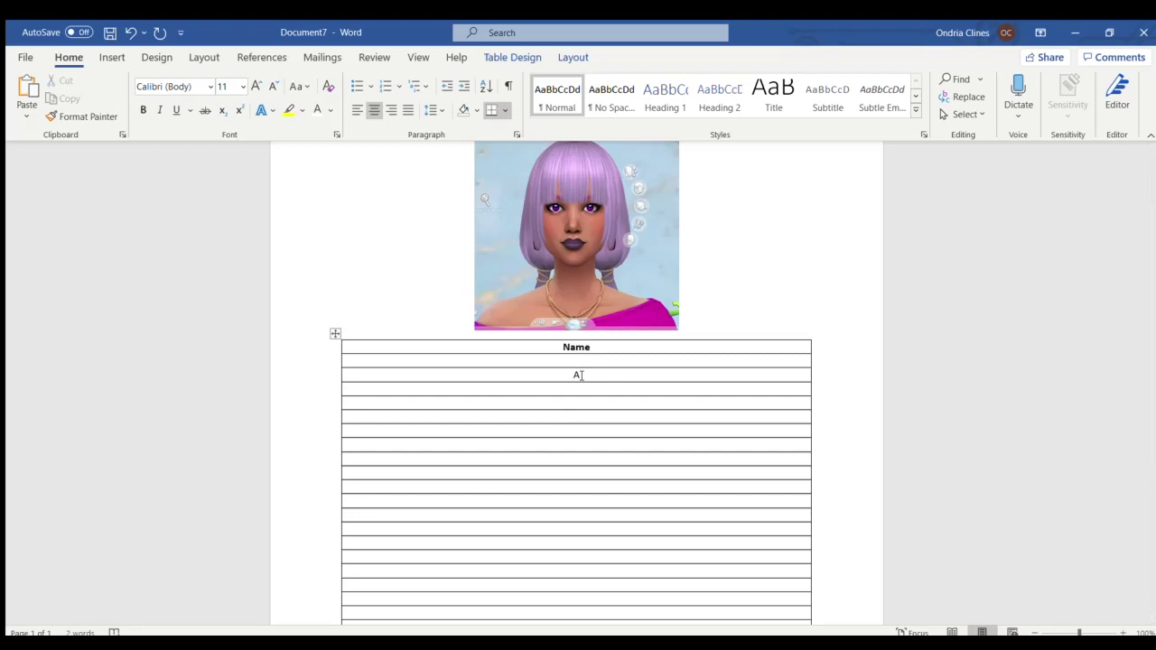
{"action": "type", "text": "Age"}
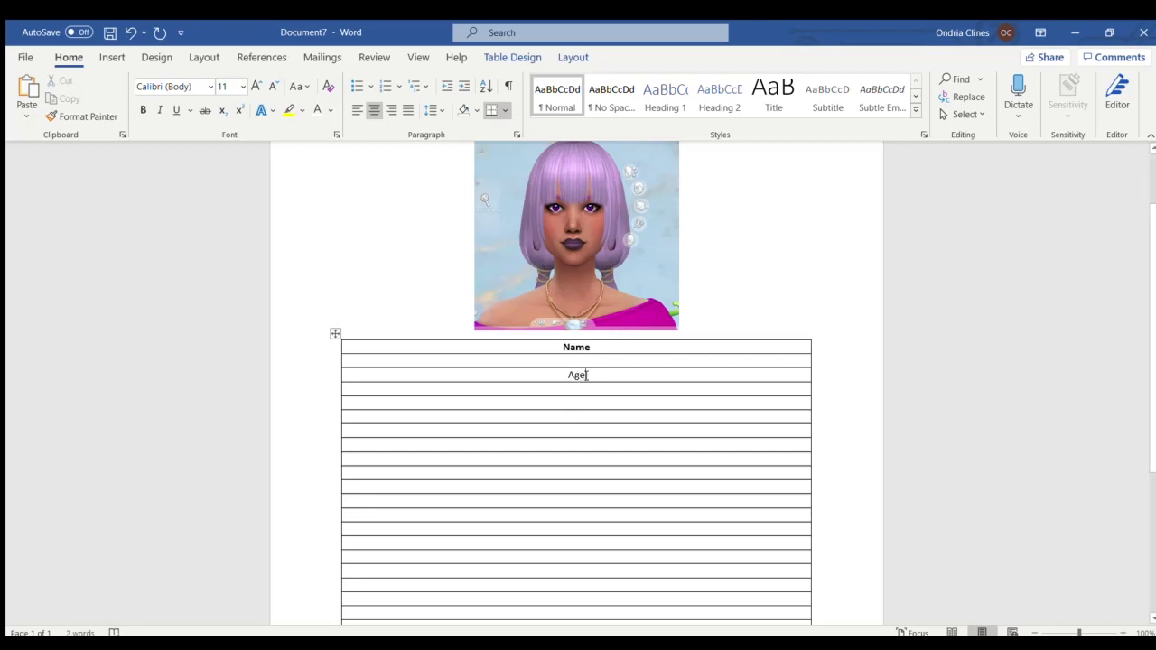
{"action": "left_click_drag", "start_coordinate": [581, 376], "coordinate": [549, 374]}
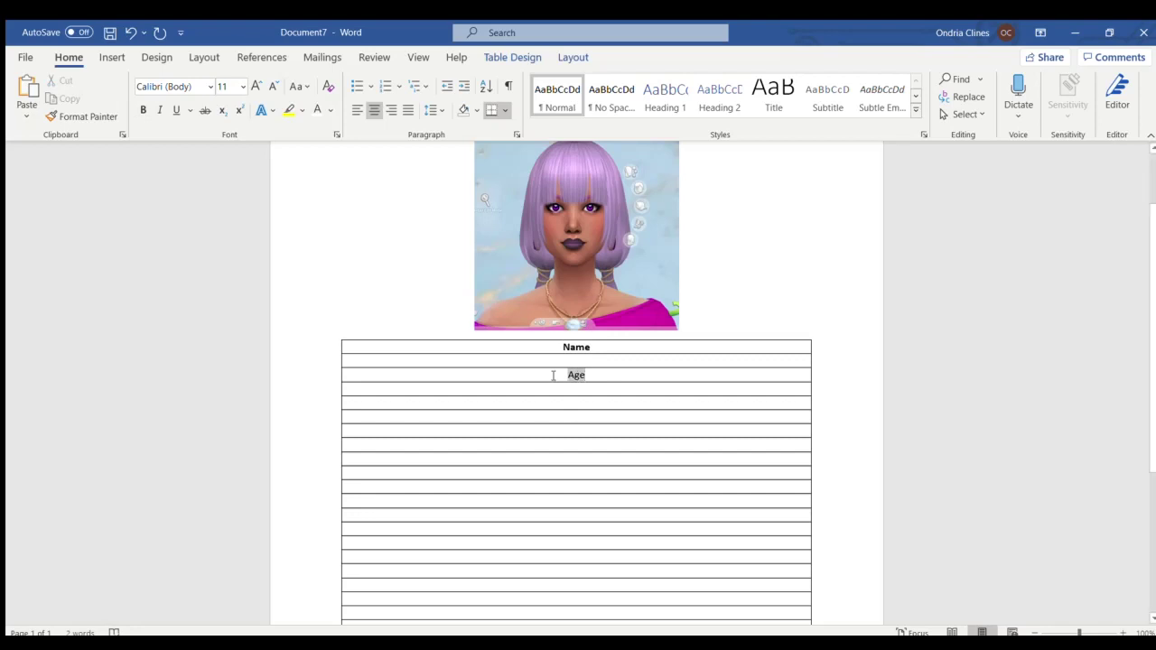
{"action": "left_click", "coordinate": [142, 109]}
{"action": "left_click", "coordinate": [577, 407]}
Add a bold 'Height' label in the next labelled row
{"action": "left_click", "coordinate": [576, 403]}
{"action": "type", "text": "R"}
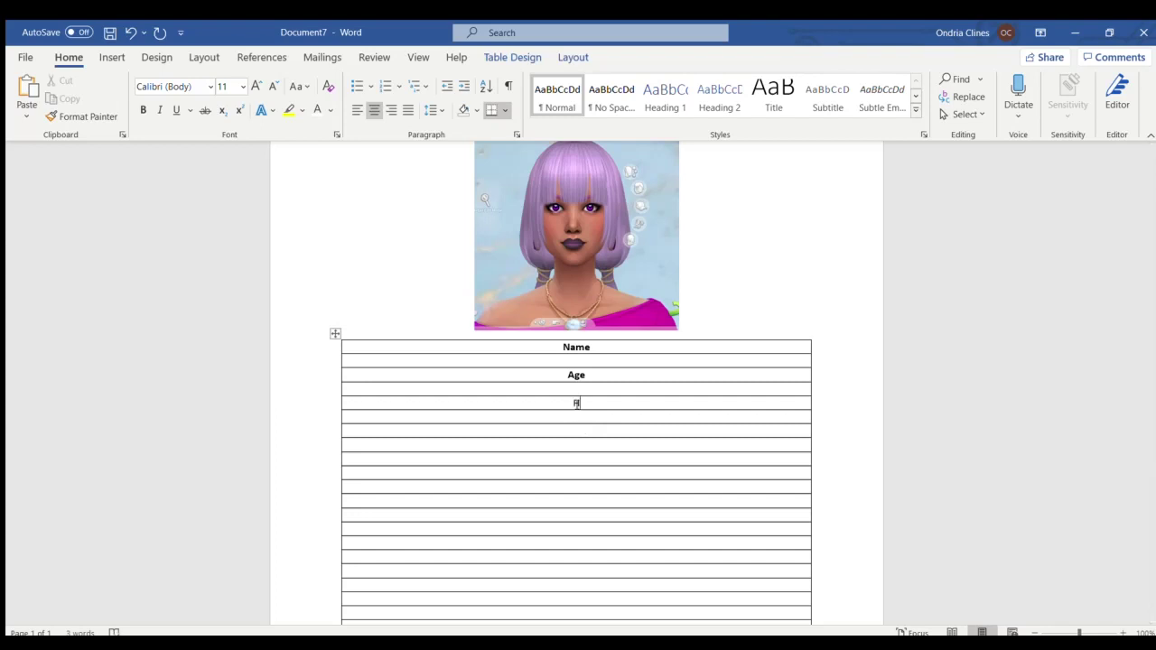
{"action": "type", "text": "eight"}
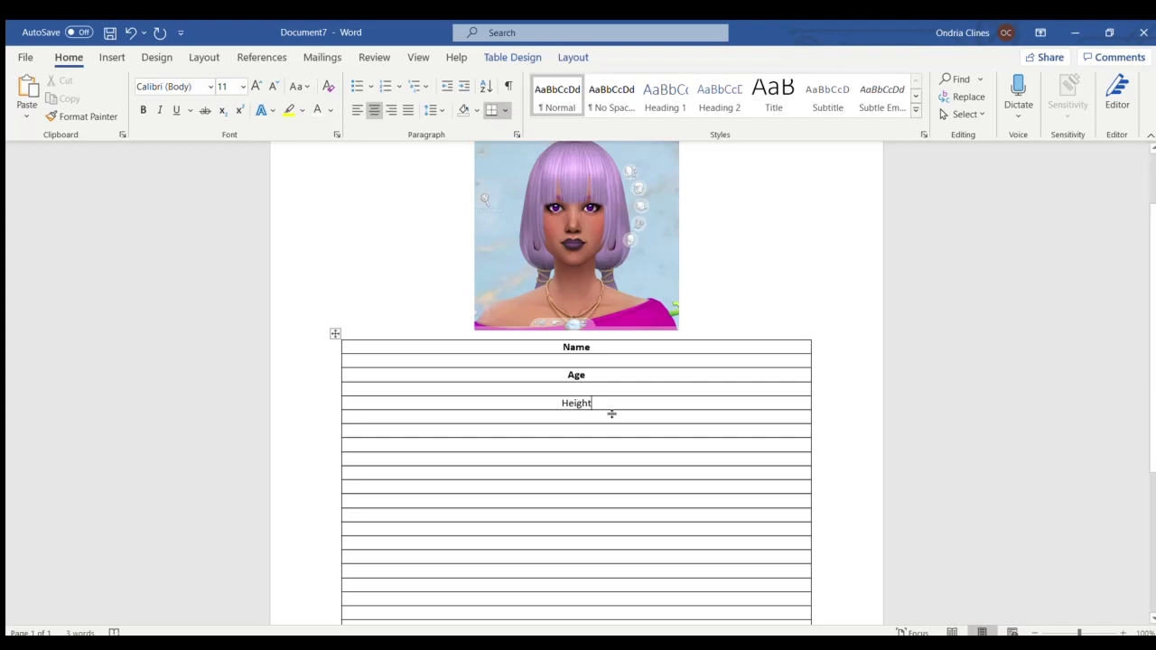
{"action": "left_click_drag", "start_coordinate": [592, 403], "coordinate": [548, 403]}
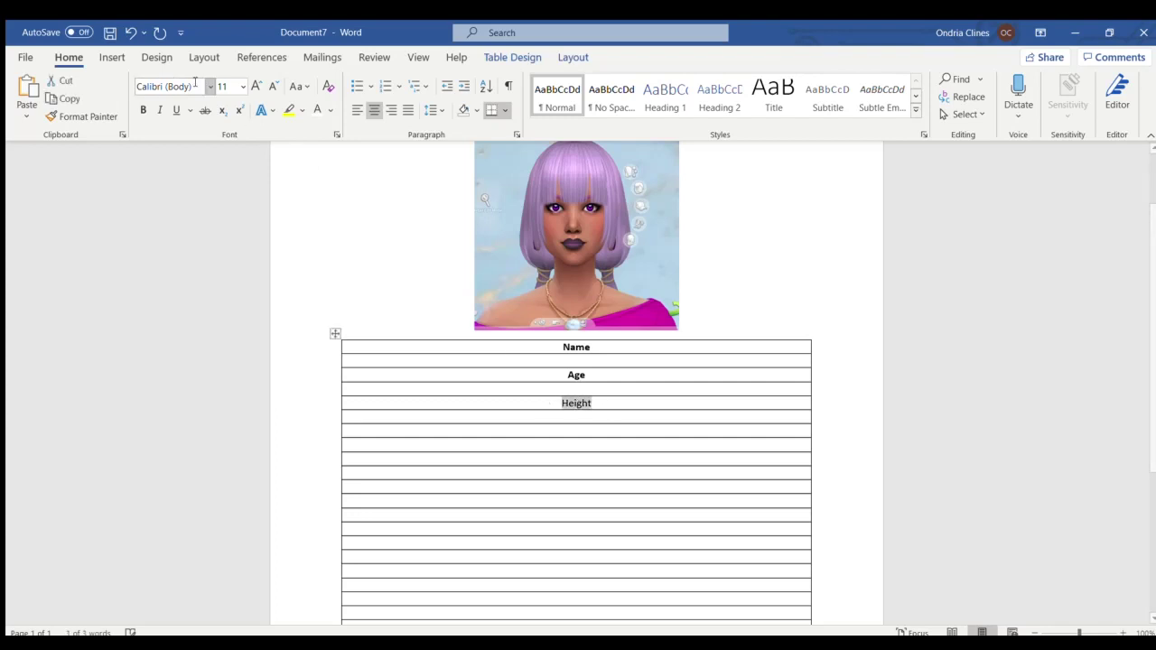
{"action": "left_click", "coordinate": [143, 110]}
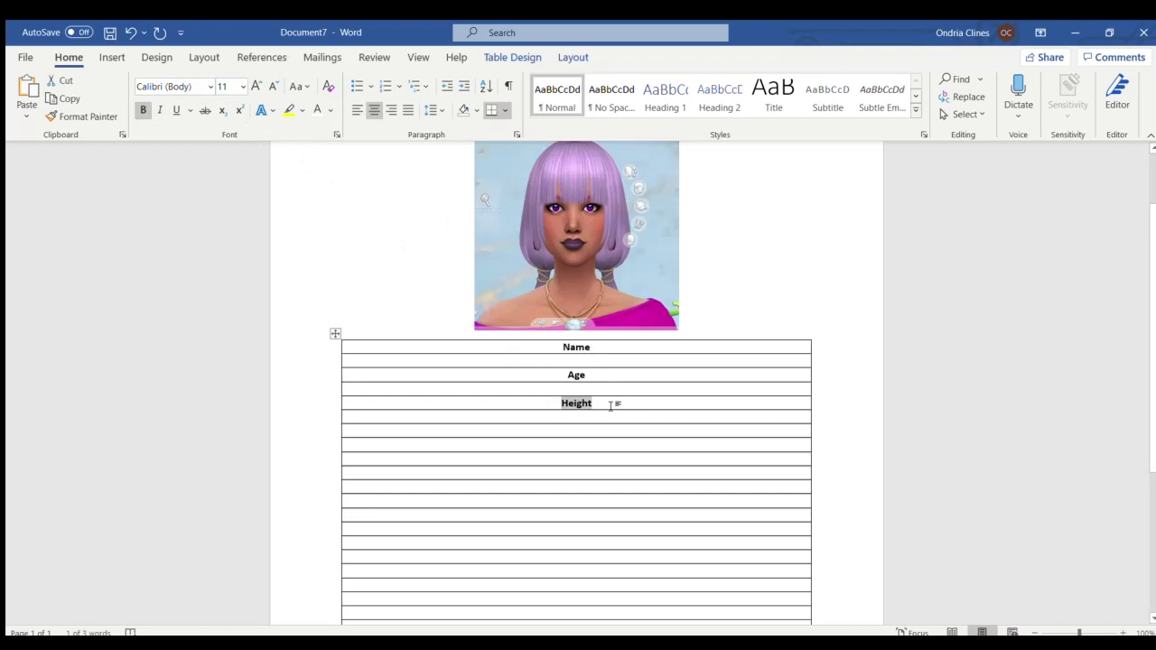
{"action": "key", "text": "Down"}
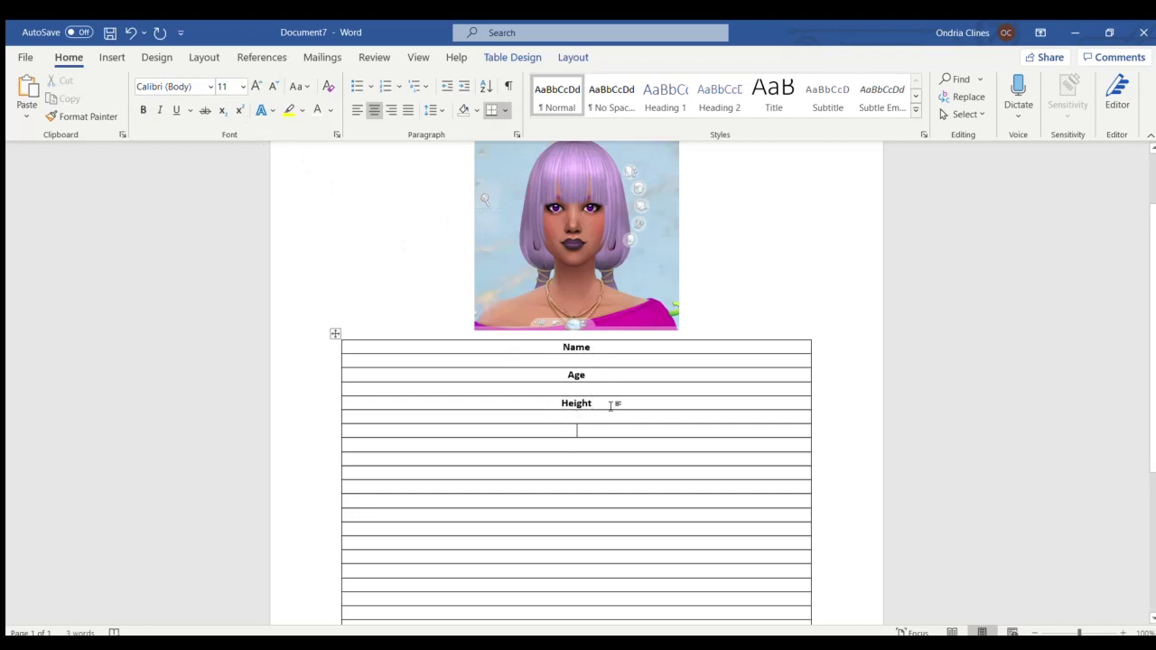
Add a bold 'Skin' label below Height and type 'Eye Color' in the next row
{"action": "type", "text": "S"}
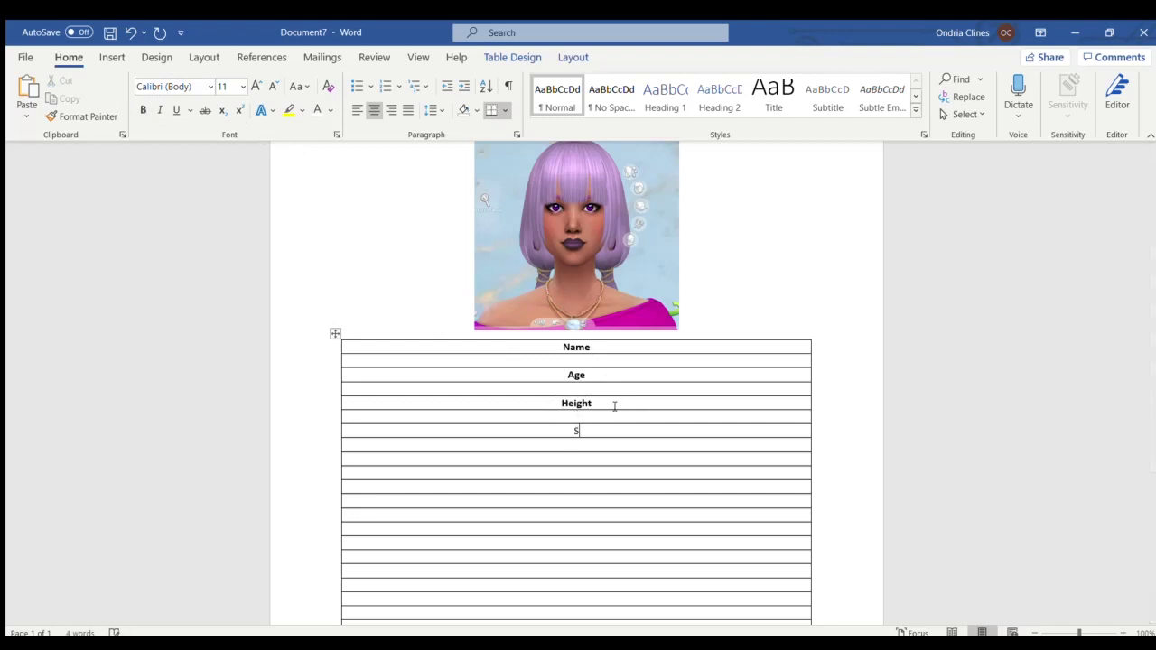
{"action": "type", "text": "kin"}
{"action": "left_click_drag", "start_coordinate": [587, 430], "coordinate": [542, 431]}
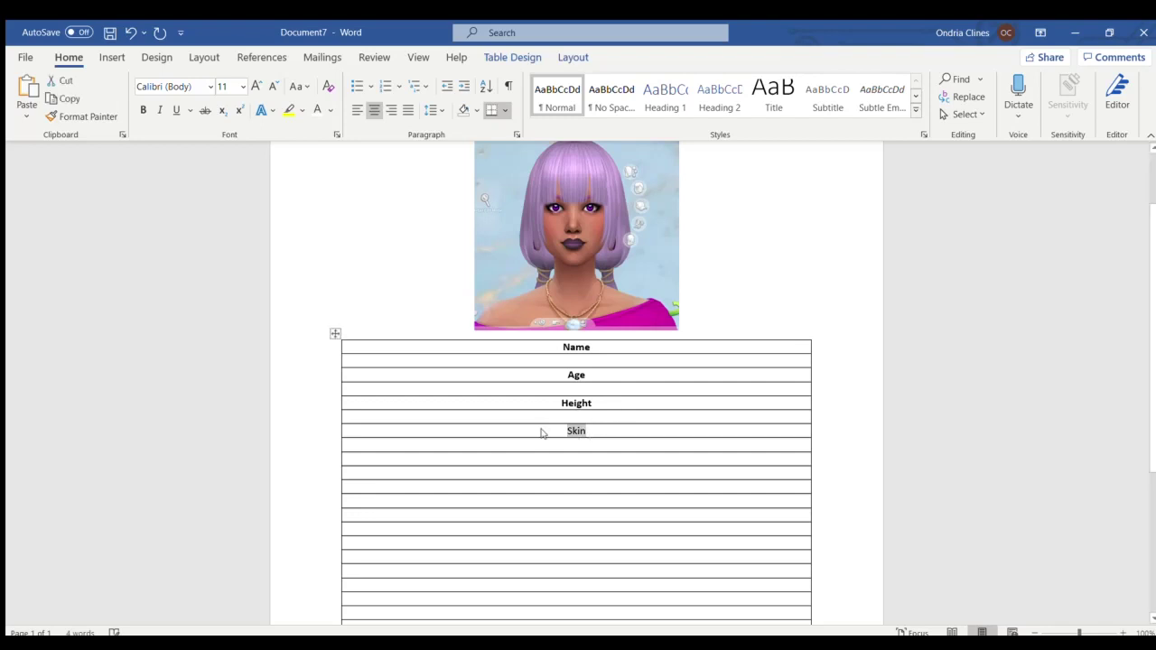
{"action": "left_click", "coordinate": [143, 110]}
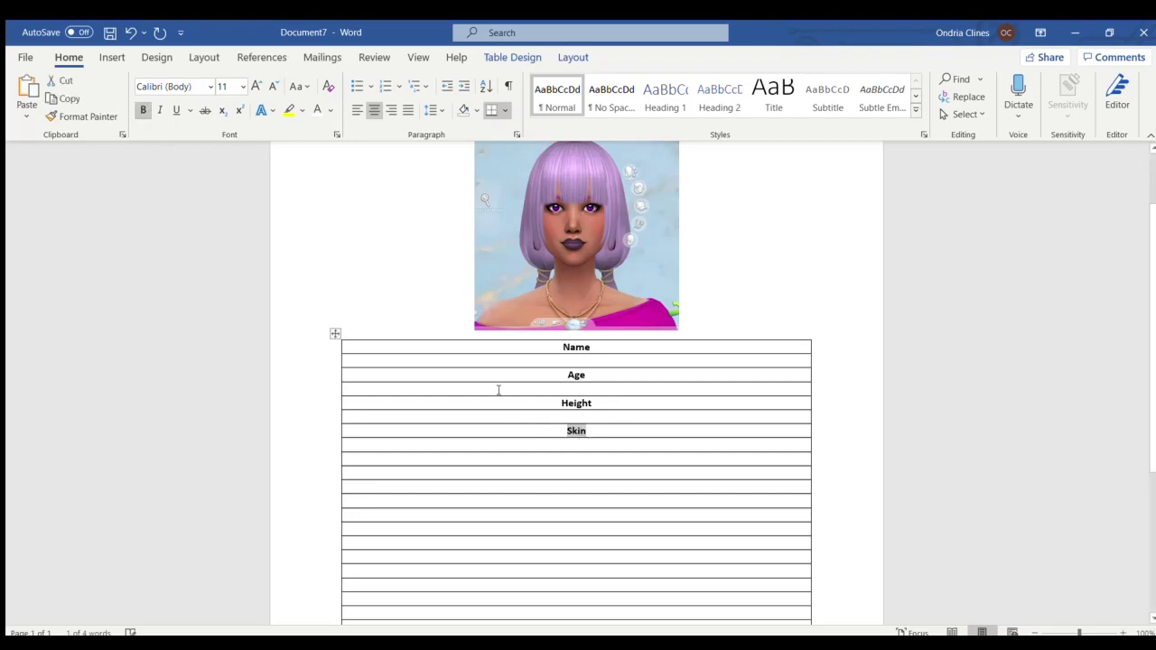
{"action": "left_click", "coordinate": [574, 461]}
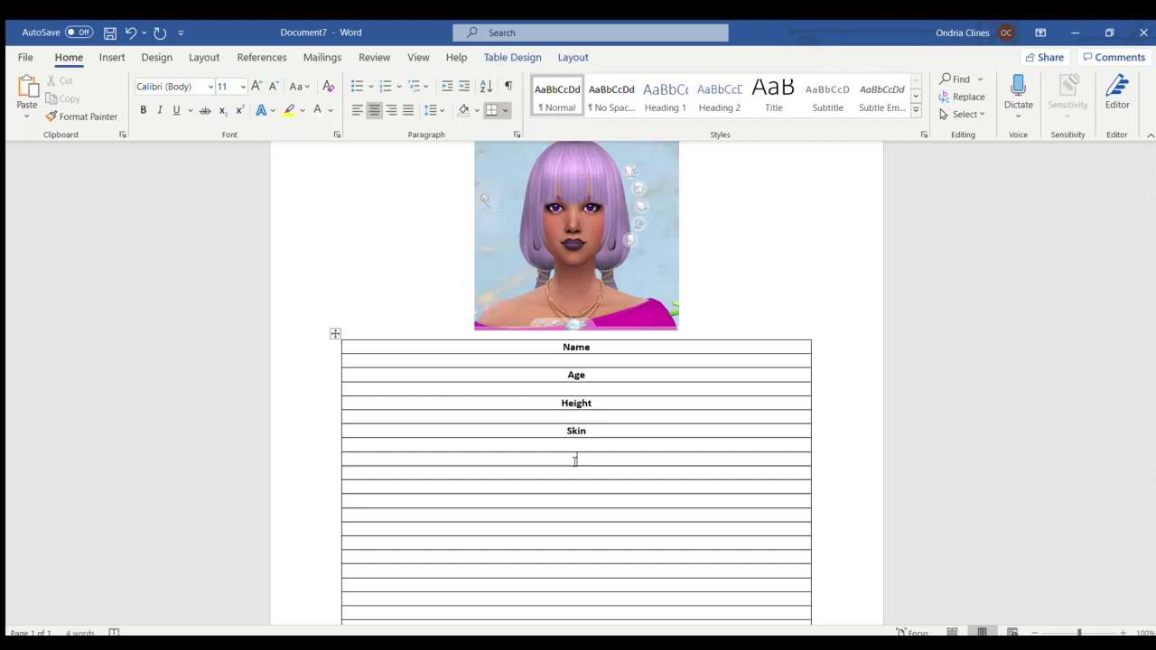
{"action": "type", "text": "Eye Color"}
Bold 'Eye Color' and add a bold 'Hair Color' label in the next row
{"action": "left_click_drag", "start_coordinate": [601, 459], "coordinate": [524, 456]}
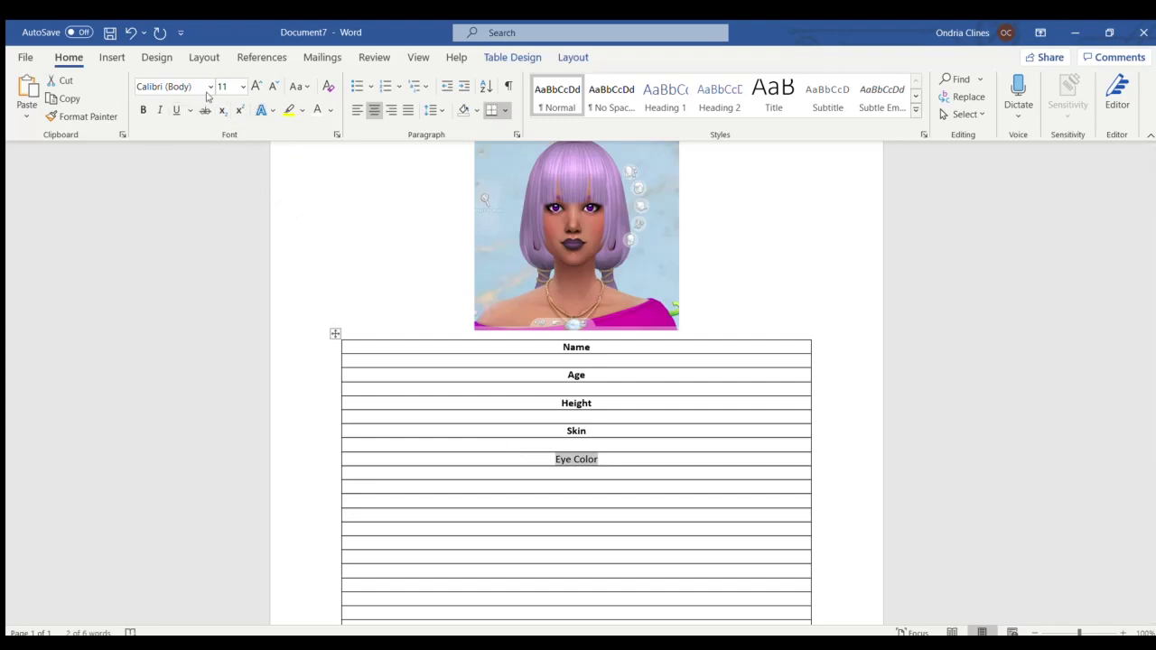
{"action": "left_click", "coordinate": [142, 109]}
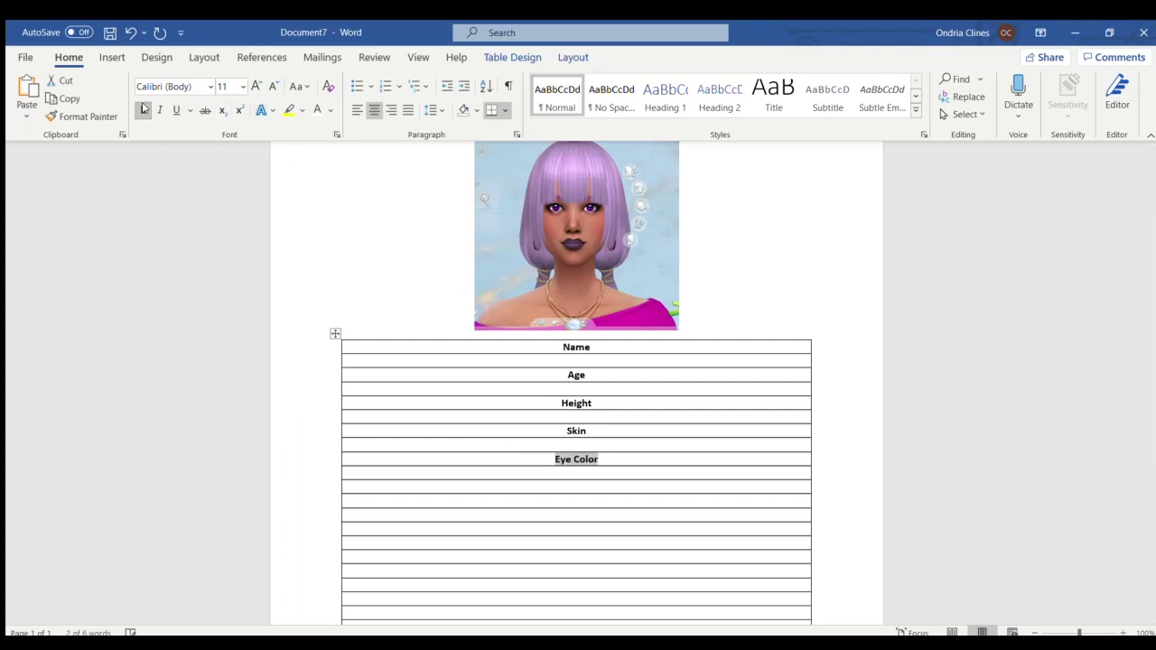
{"action": "left_click", "coordinate": [575, 491]}
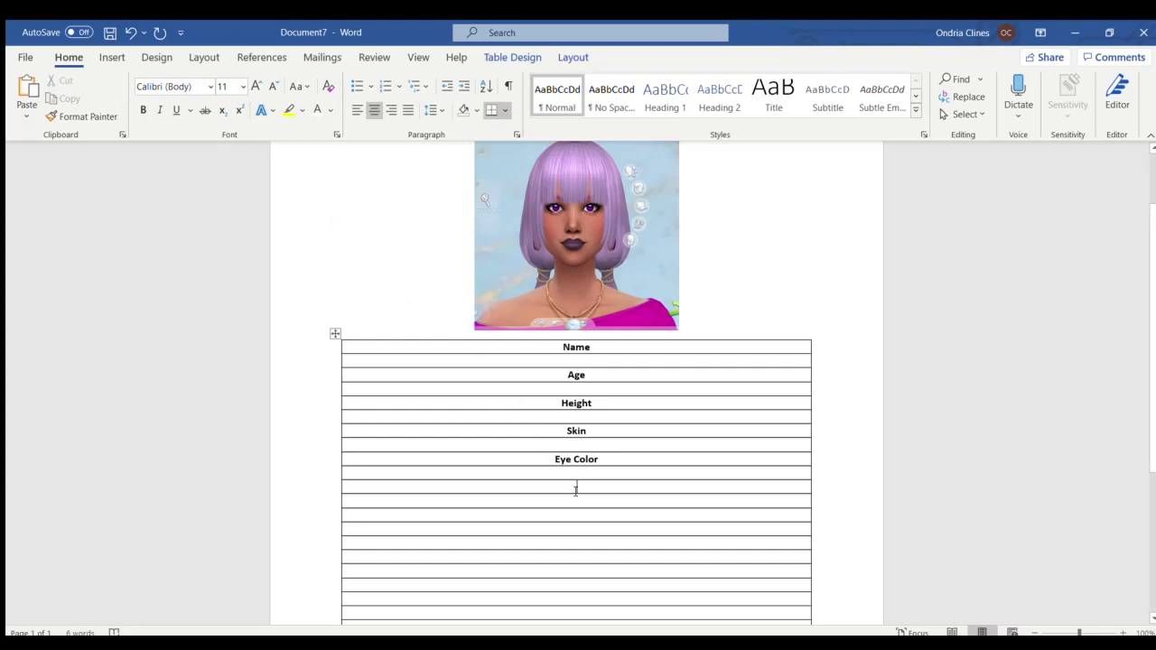
{"action": "type", "text": "Hair"}
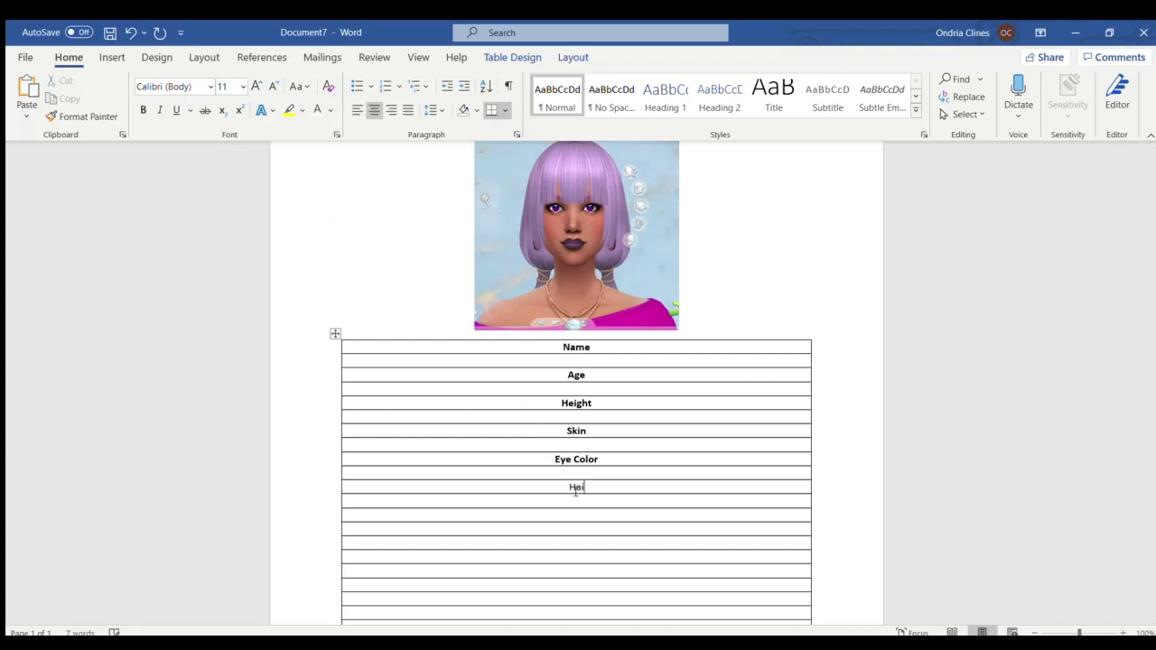
{"action": "type", "text": " Color"}
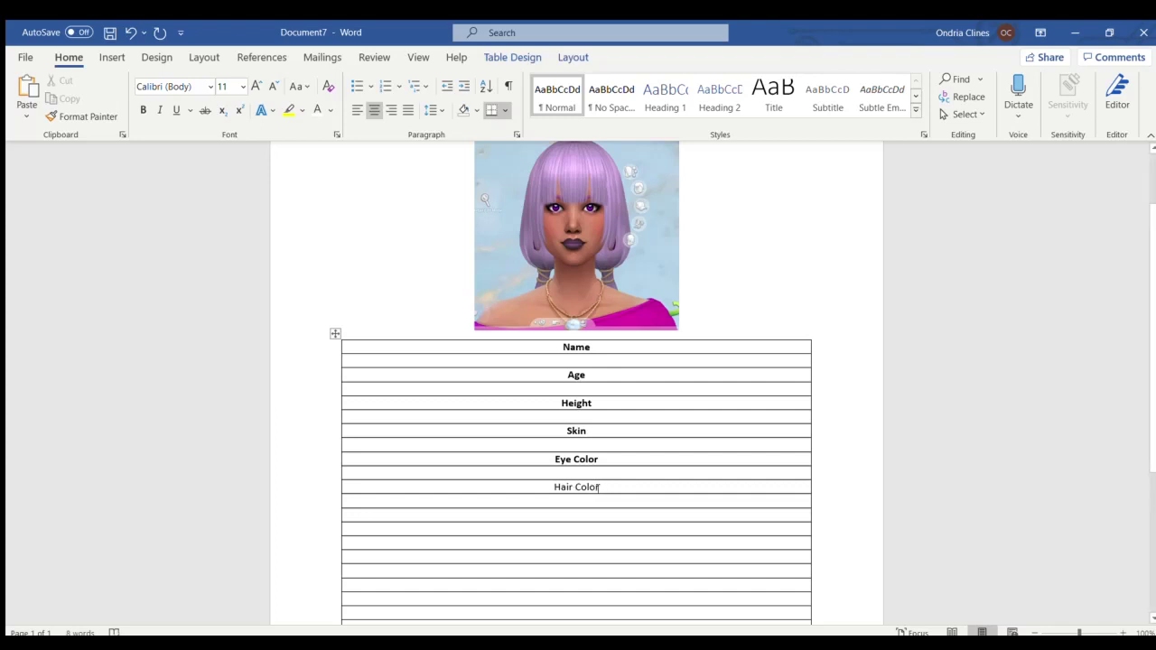
{"action": "left_click_drag", "start_coordinate": [601, 487], "coordinate": [534, 485]}
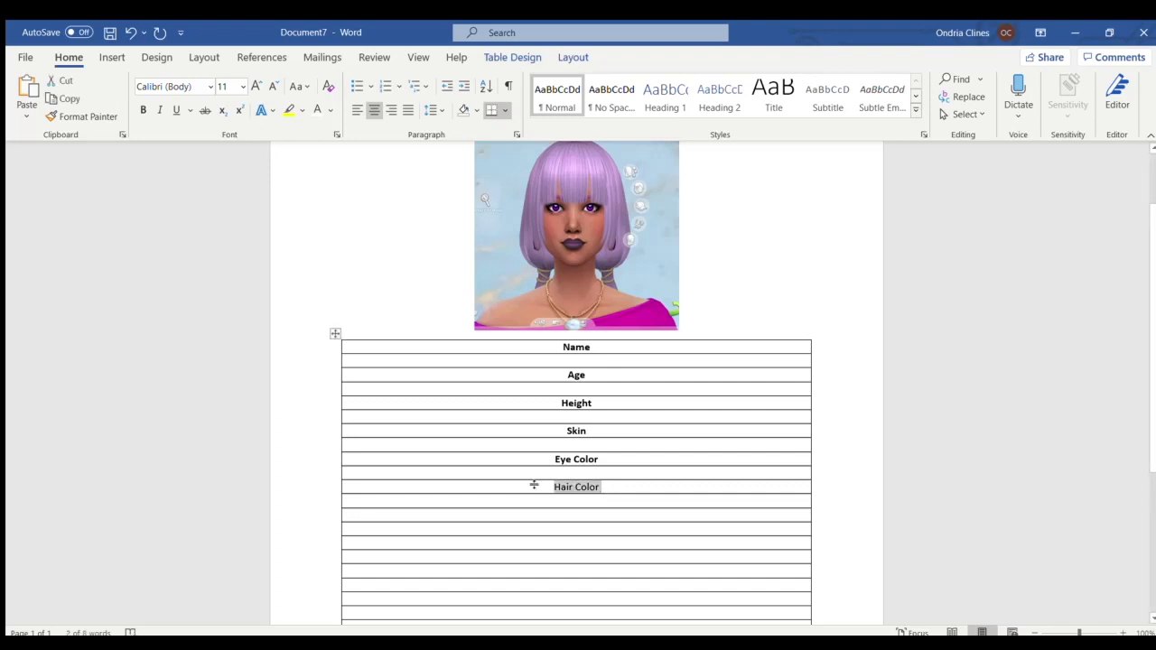
{"action": "left_click", "coordinate": [143, 109]}
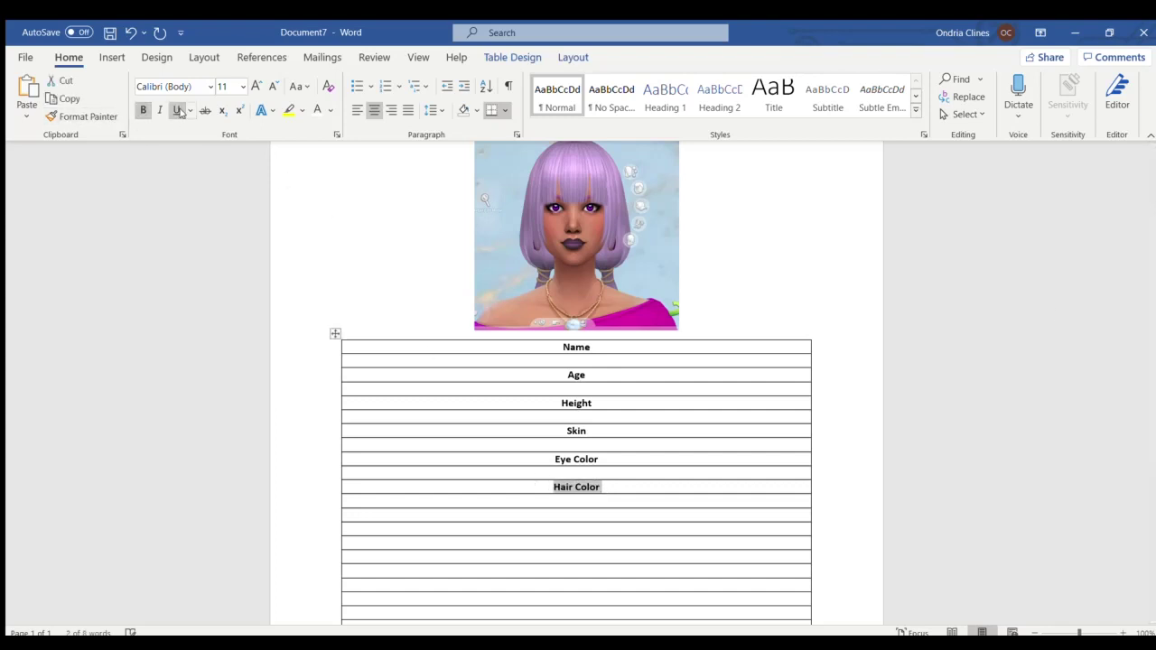
Add a bold 'Facial Structure' label below Hair Color
{"action": "scroll", "coordinate": [672, 352], "scroll_direction": "down", "scroll_amount": 4}
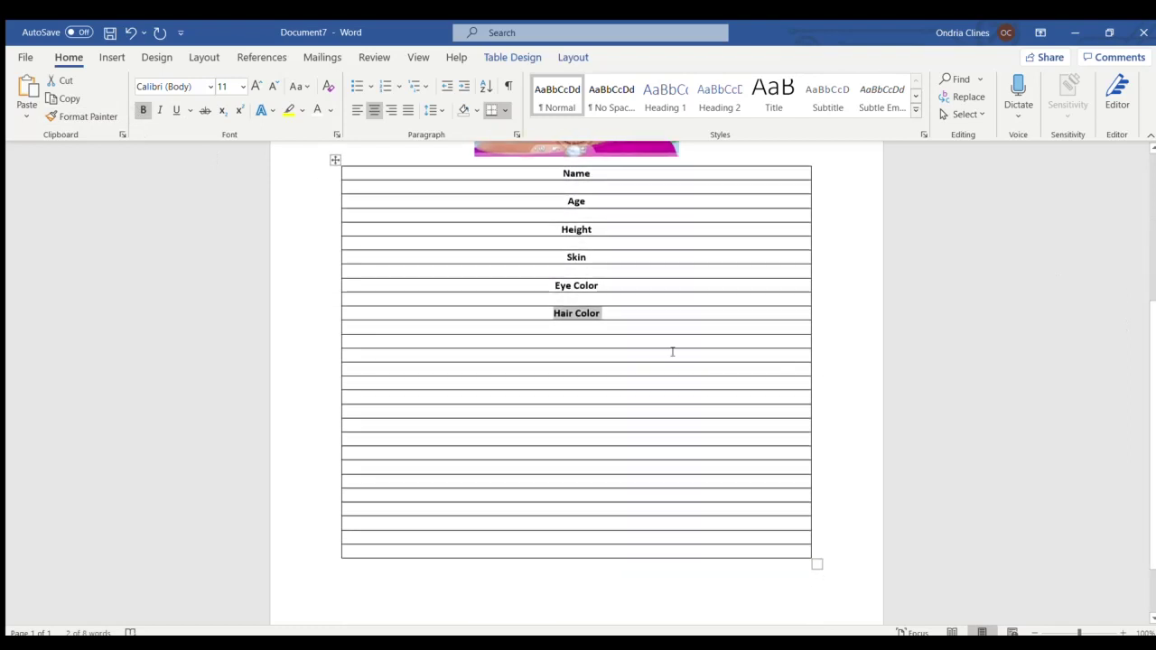
{"action": "left_click", "coordinate": [577, 341]}
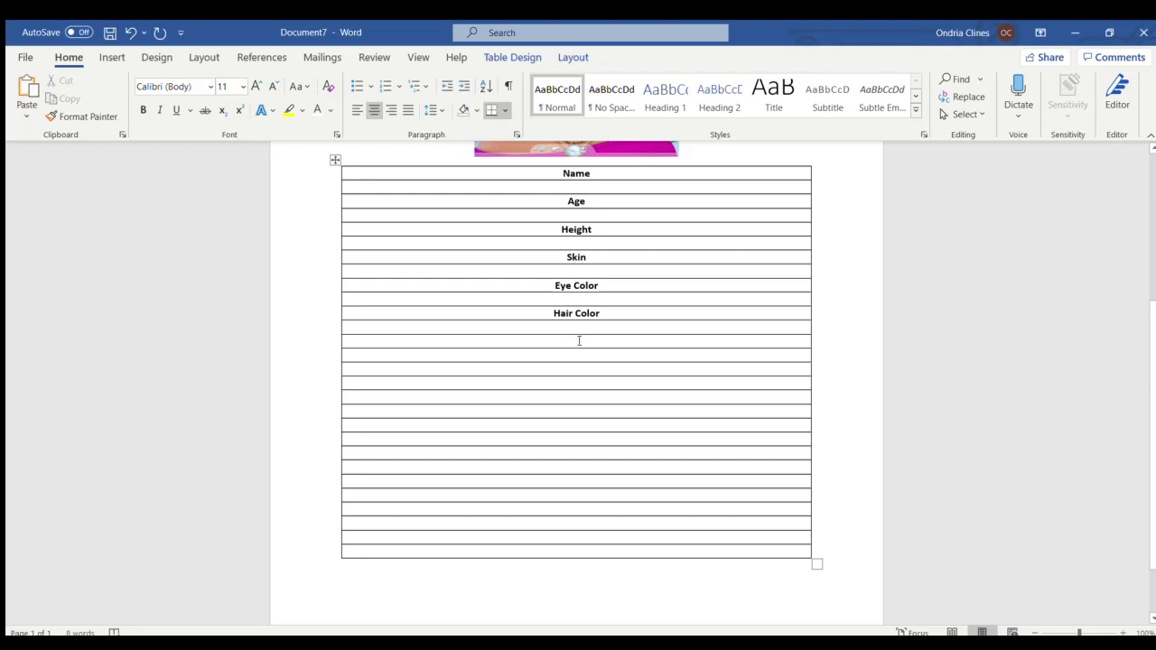
{"action": "type", "text": "Fa"}
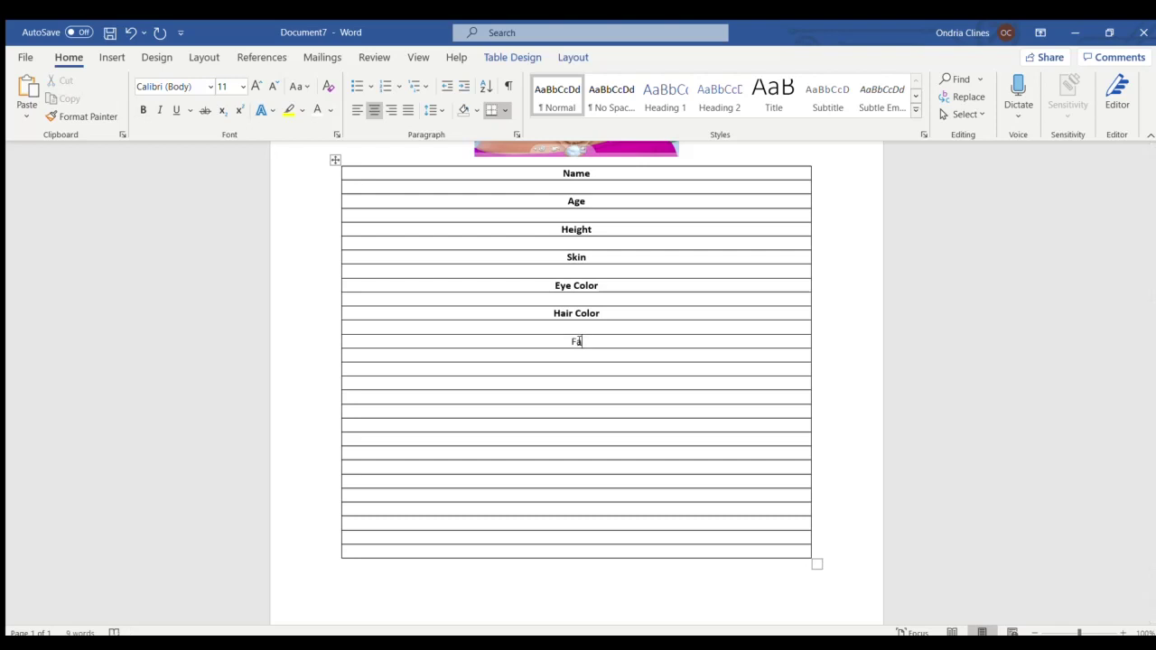
{"action": "type", "text": "cial Structure"}
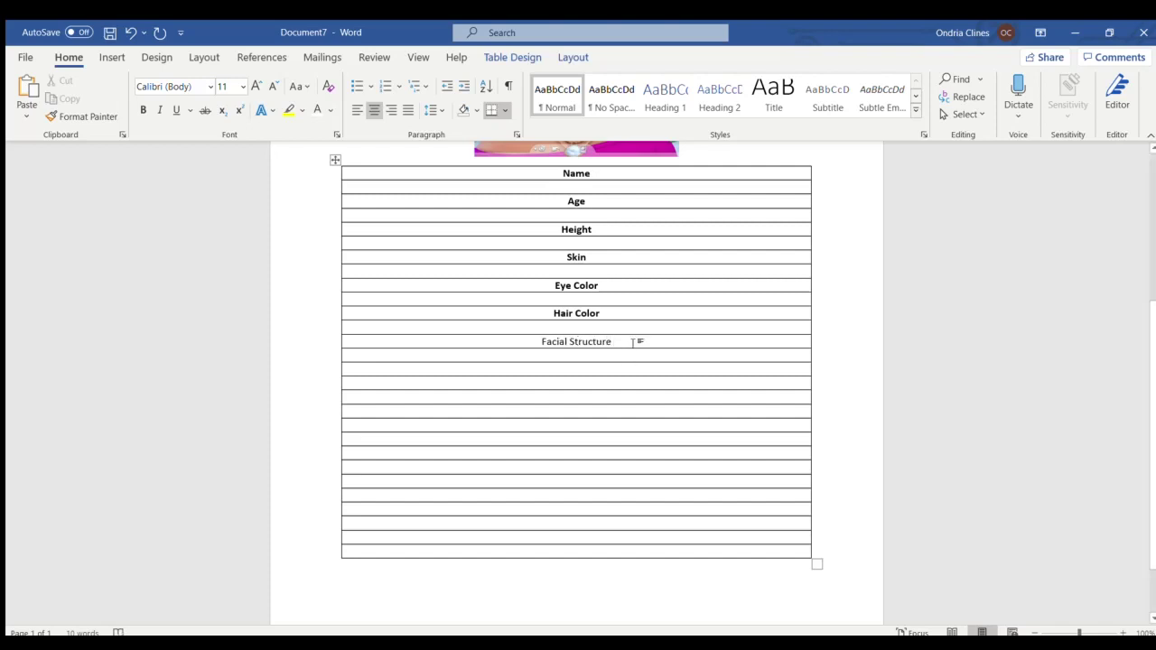
{"action": "left_click_drag", "start_coordinate": [637, 341], "coordinate": [522, 340]}
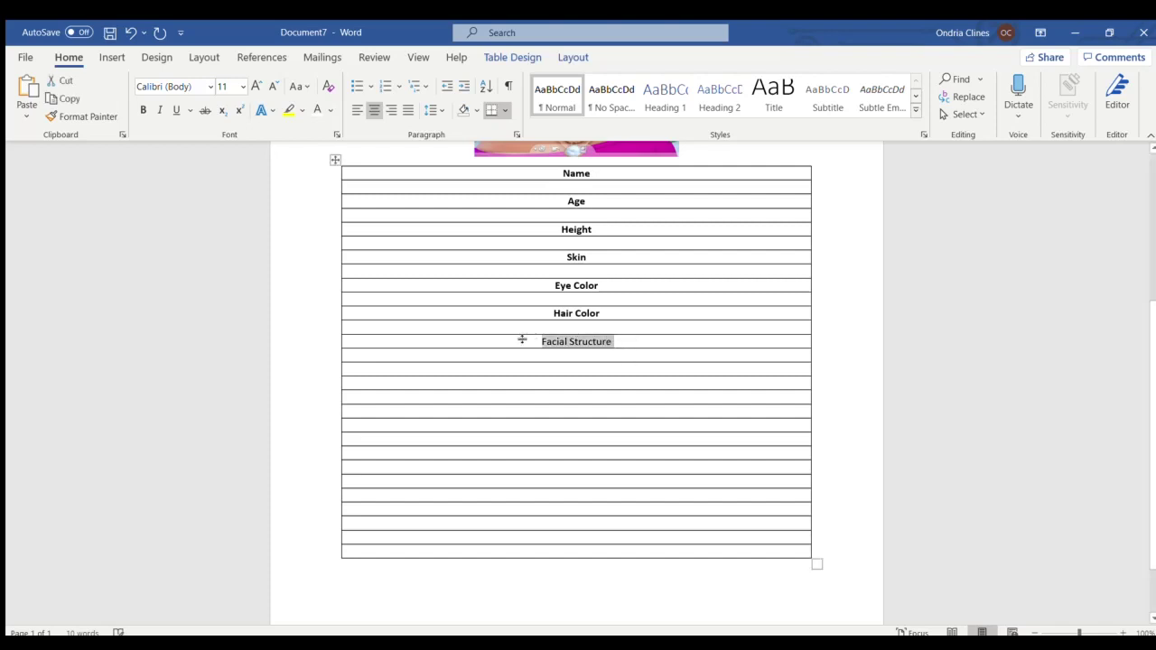
{"action": "left_click", "coordinate": [142, 109]}
Add a bold 'Body Type' label below Facial Structure
{"action": "left_click", "coordinate": [579, 371]}
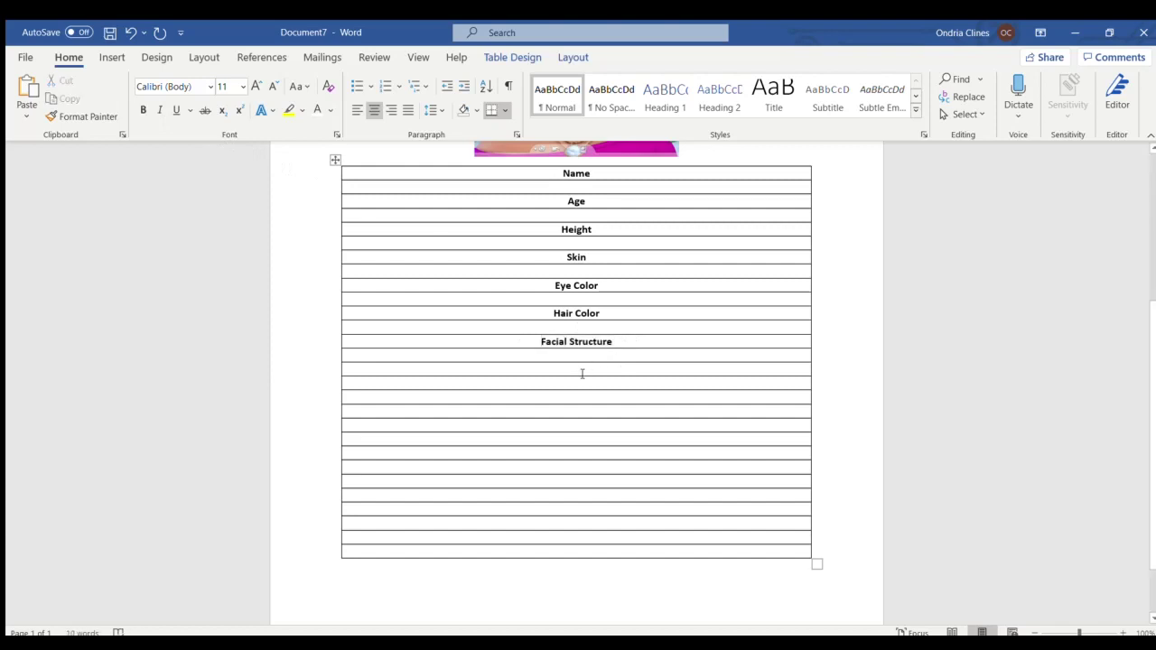
{"action": "type", "text": "Bod"}
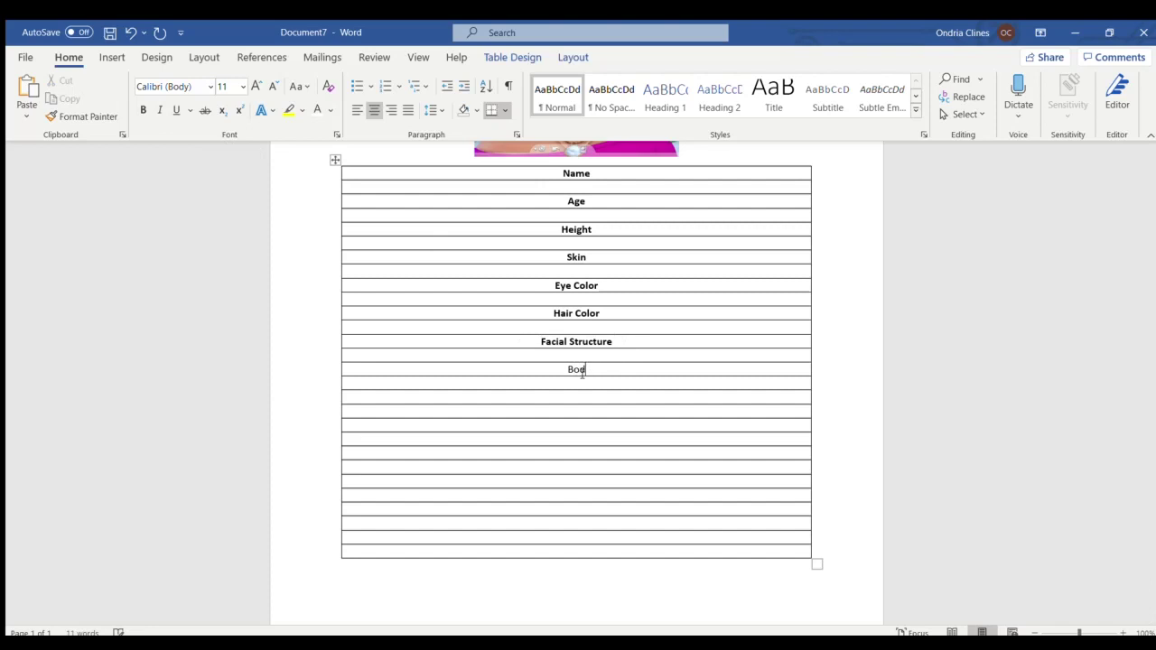
{"action": "type", "text": "y"}
{"action": "type", "text": "Type"}
{"action": "left_click_drag", "start_coordinate": [612, 369], "coordinate": [506, 358]}
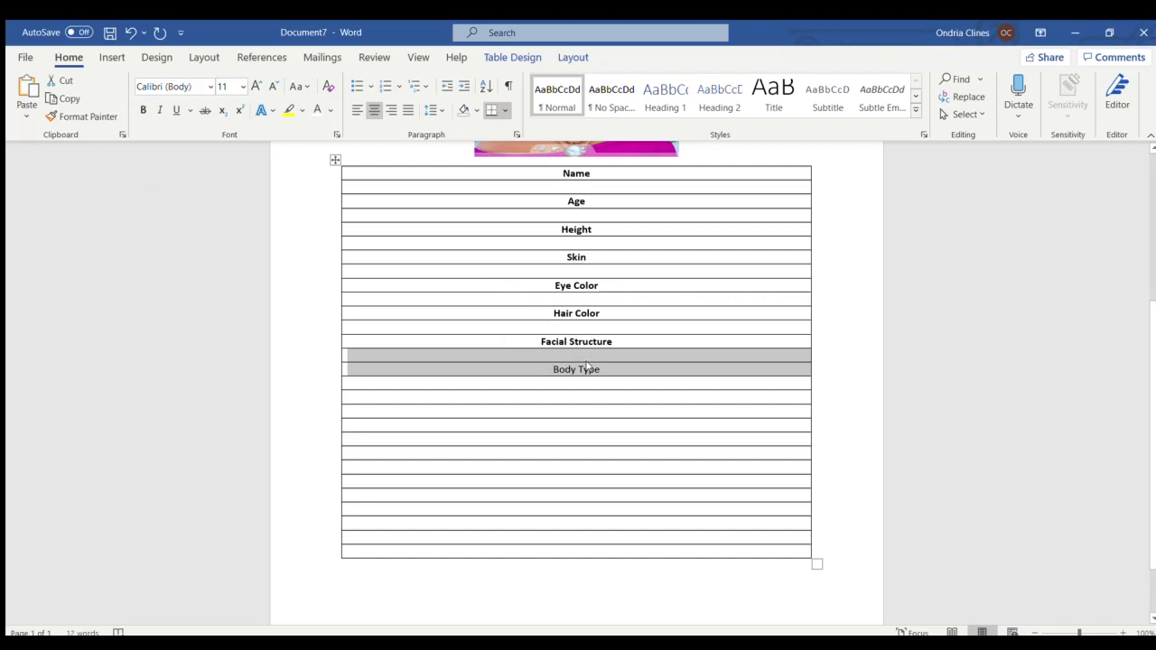
{"action": "left_click", "coordinate": [614, 368]}
{"action": "left_click_drag", "start_coordinate": [614, 368], "coordinate": [546, 368]}
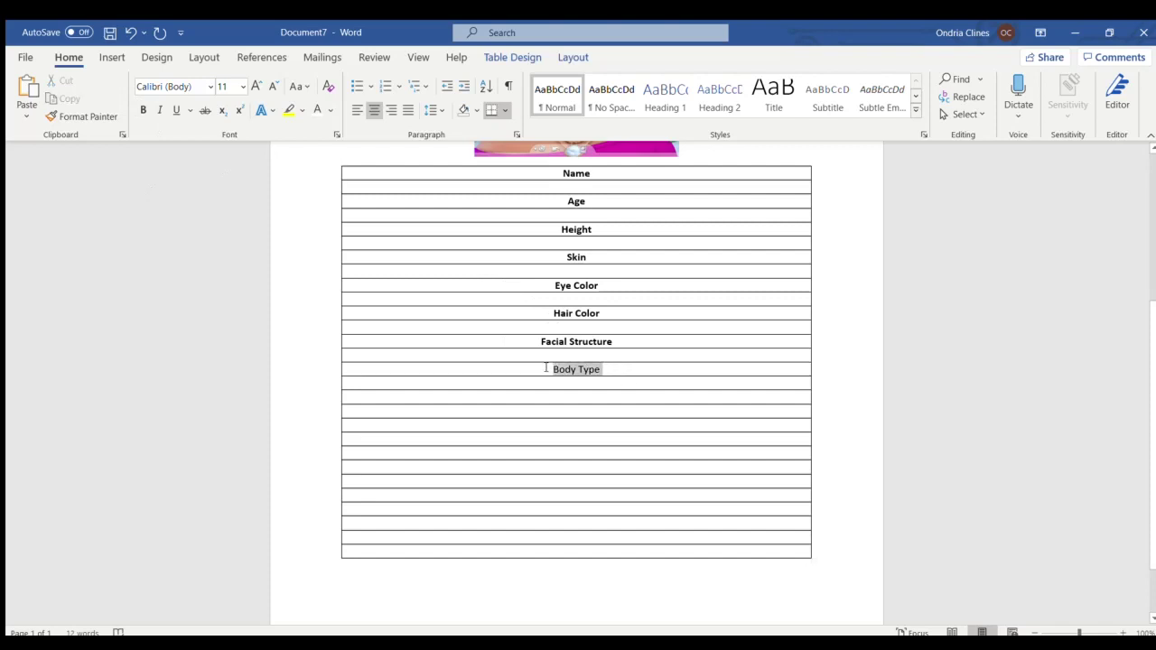
{"action": "left_click", "coordinate": [141, 109]}
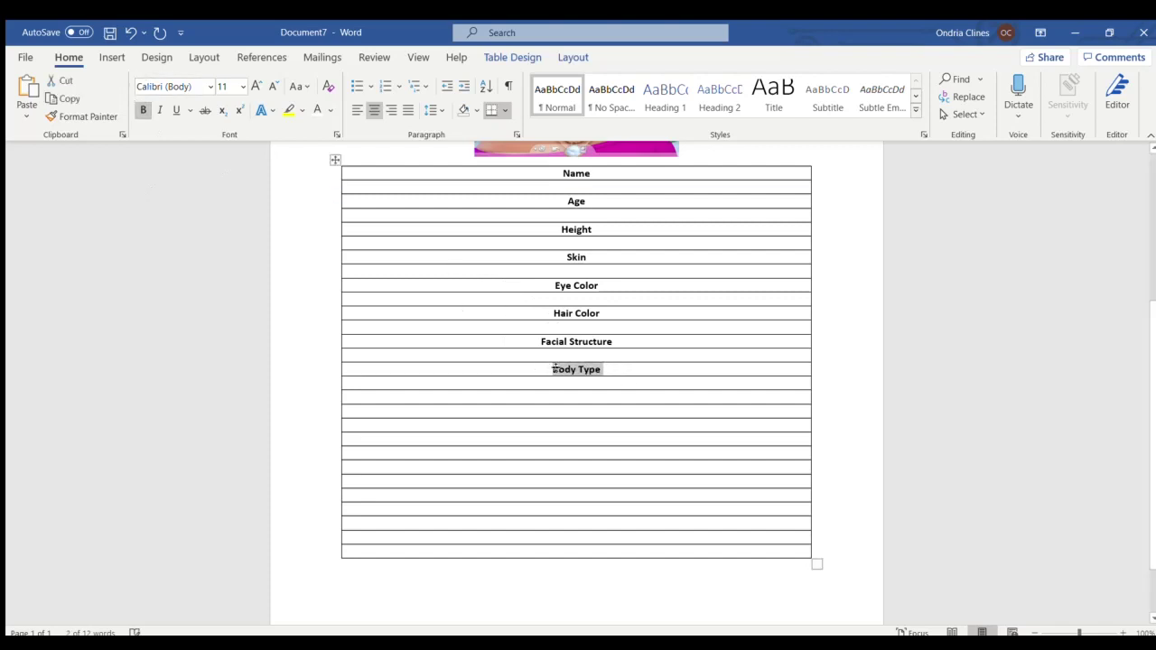
Add a bold 'Notable Accessories' label and start the next row with 'M'
{"action": "left_click", "coordinate": [570, 398]}
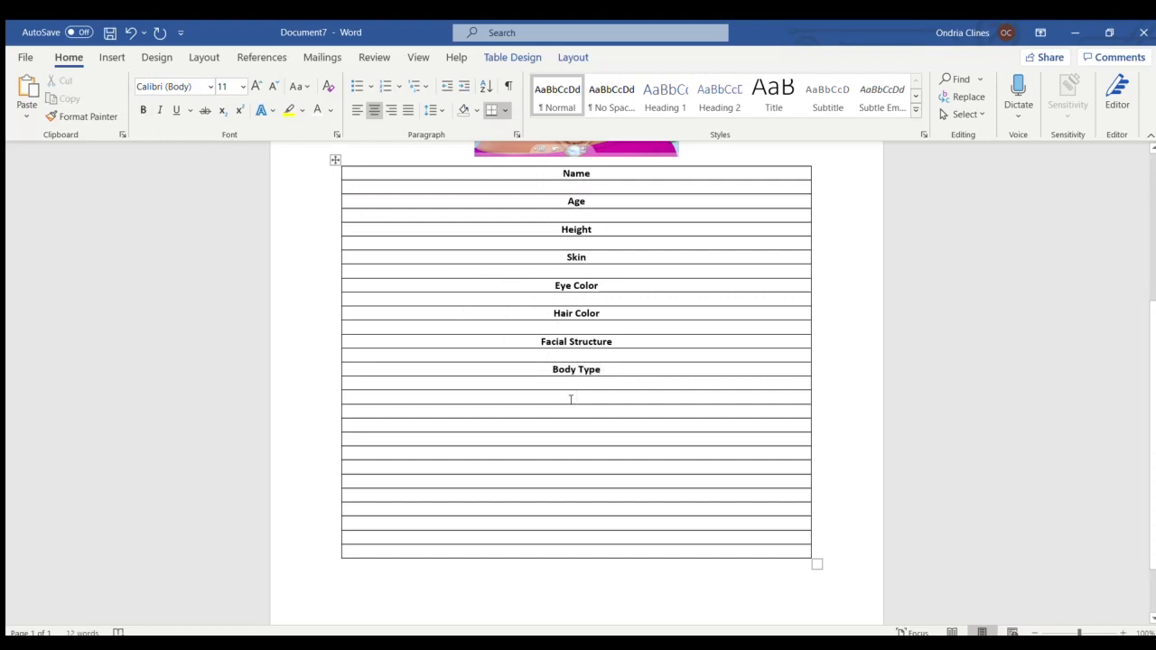
{"action": "type", "text": "No"}
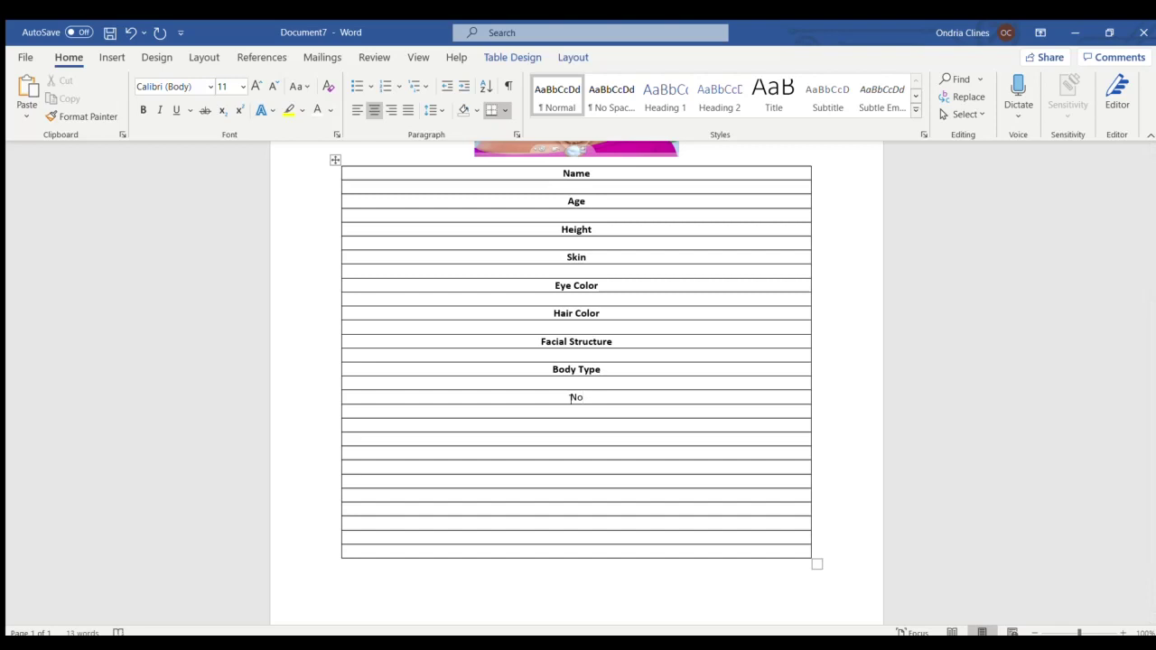
{"action": "type", "text": "table Accessories"}
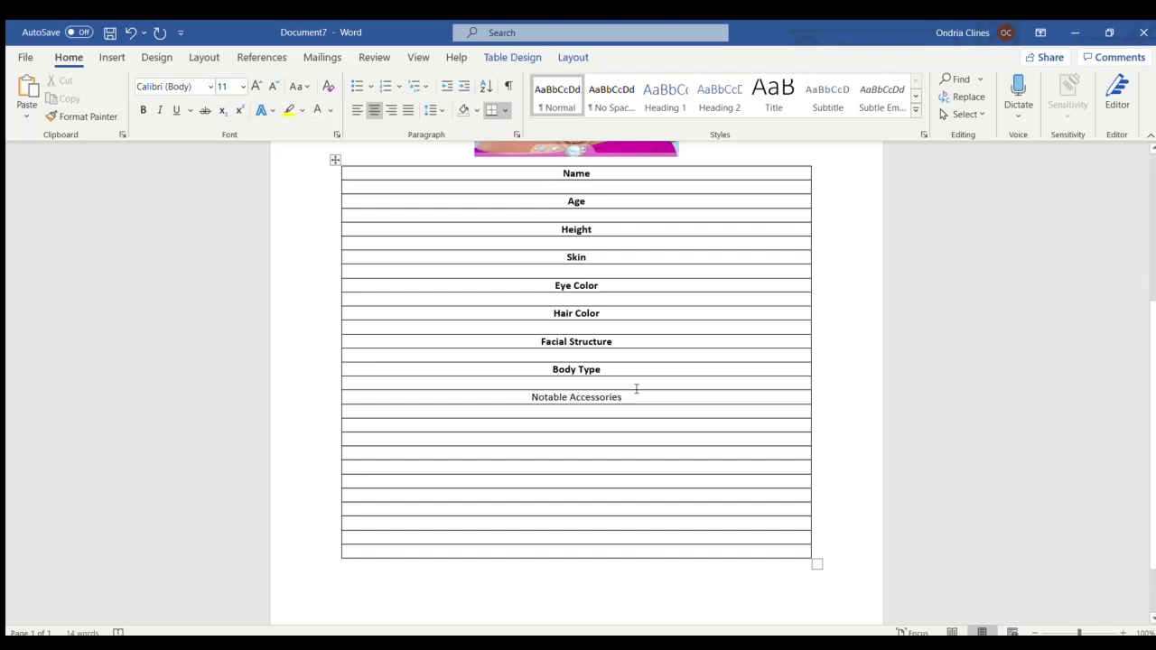
{"action": "left_click_drag", "start_coordinate": [635, 397], "coordinate": [529, 397]}
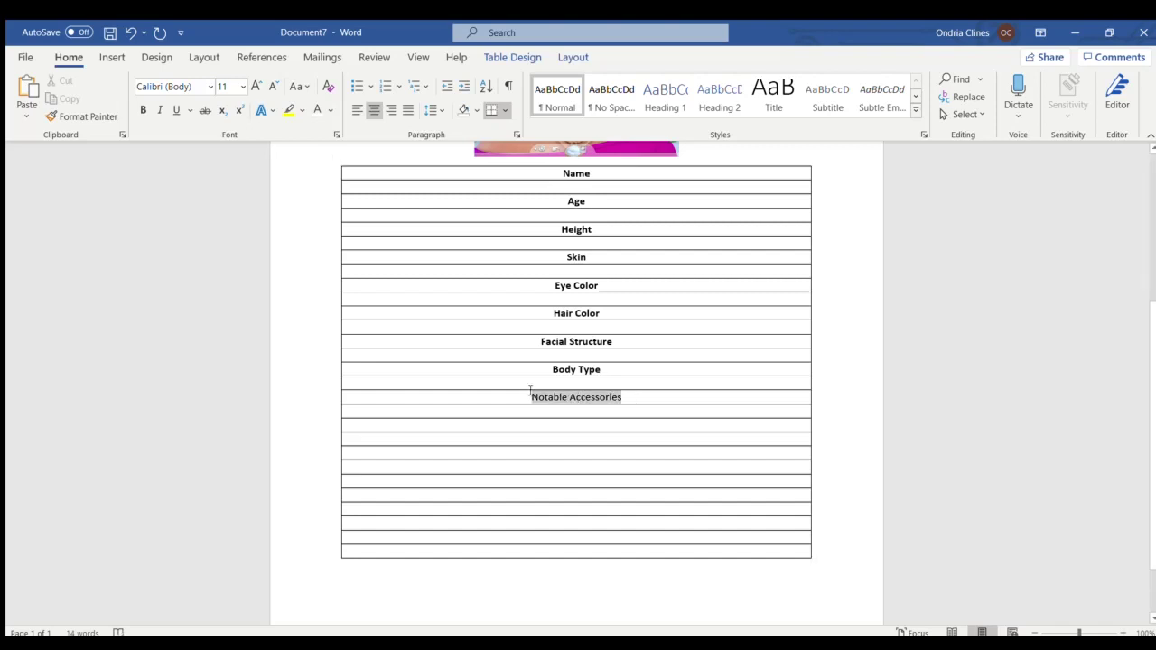
{"action": "left_click", "coordinate": [142, 109]}
{"action": "left_click", "coordinate": [566, 424]}
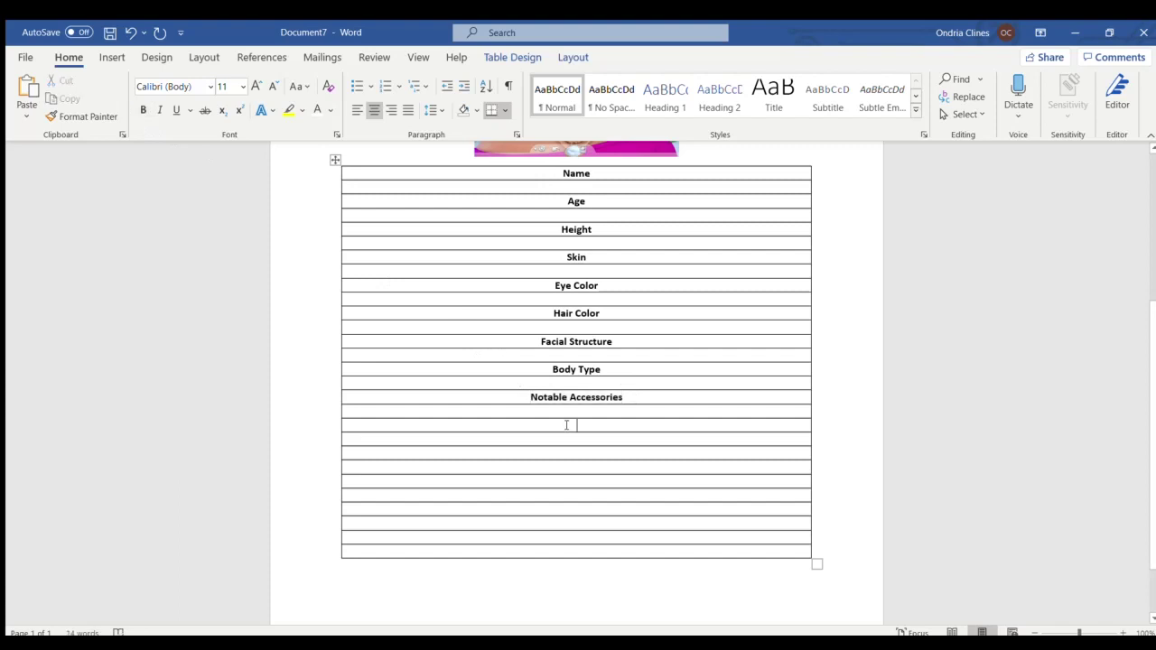
{"action": "type", "text": "M"}
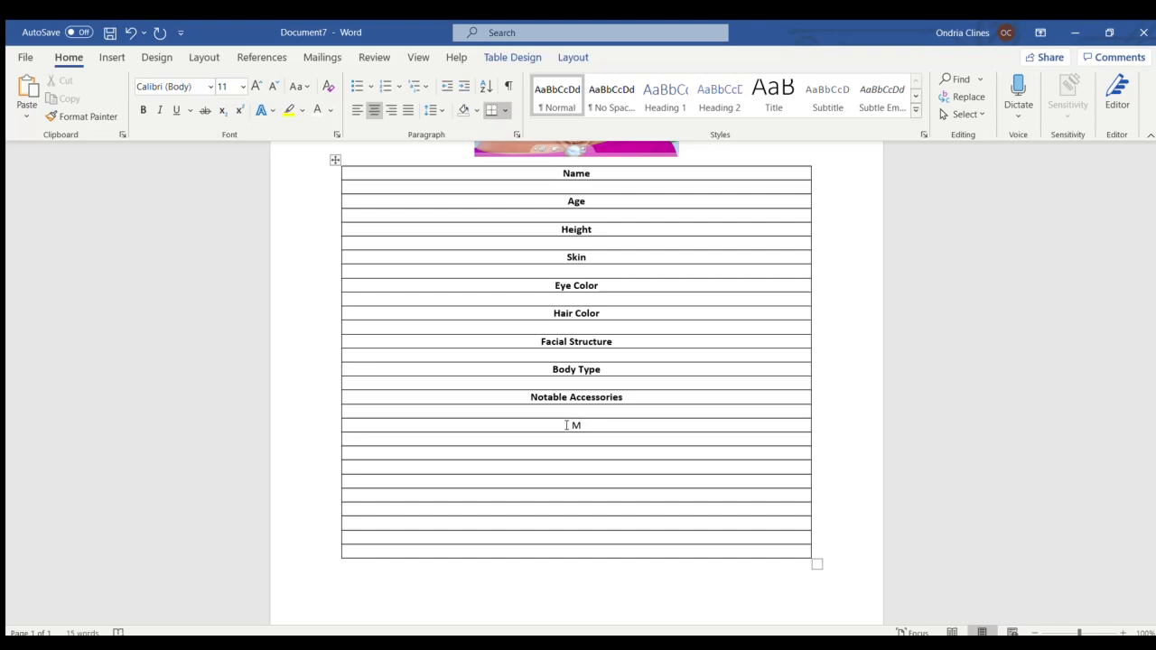
Replace the stray 'M' with 'Noticeable body features' and select the label
{"action": "key", "text": "BackSpace"}
{"action": "left_click", "coordinate": [1018, 91]}
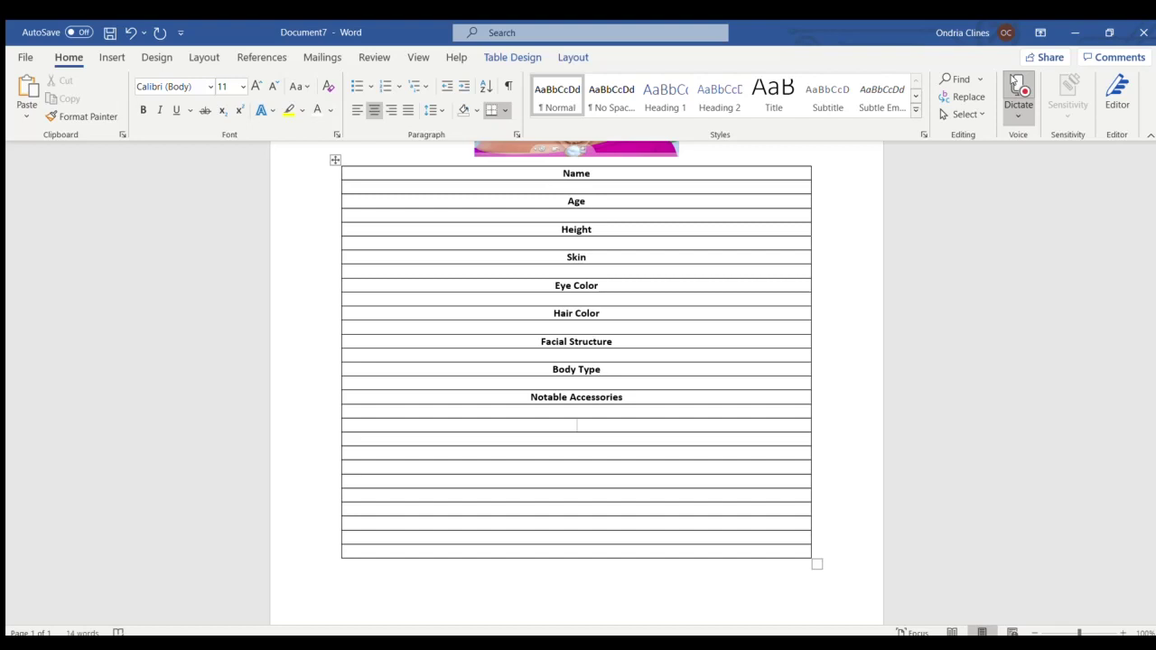
{"action": "left_click", "coordinate": [1015, 86]}
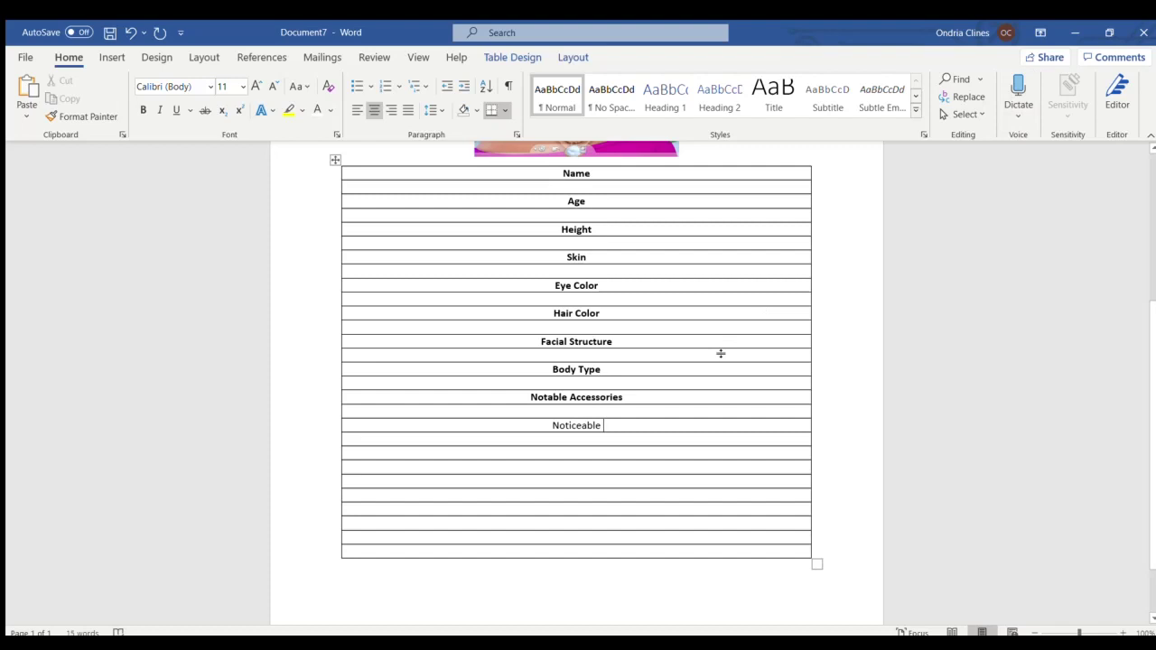
{"action": "type", "text": "bod"}
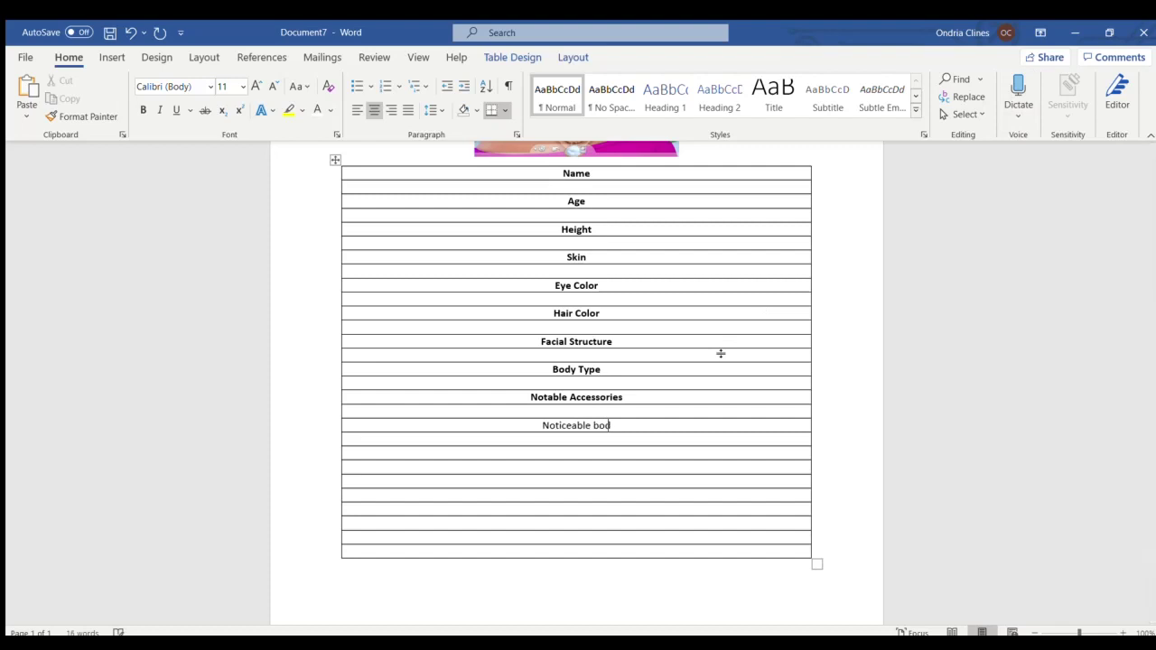
{"action": "type", "text": "y features"}
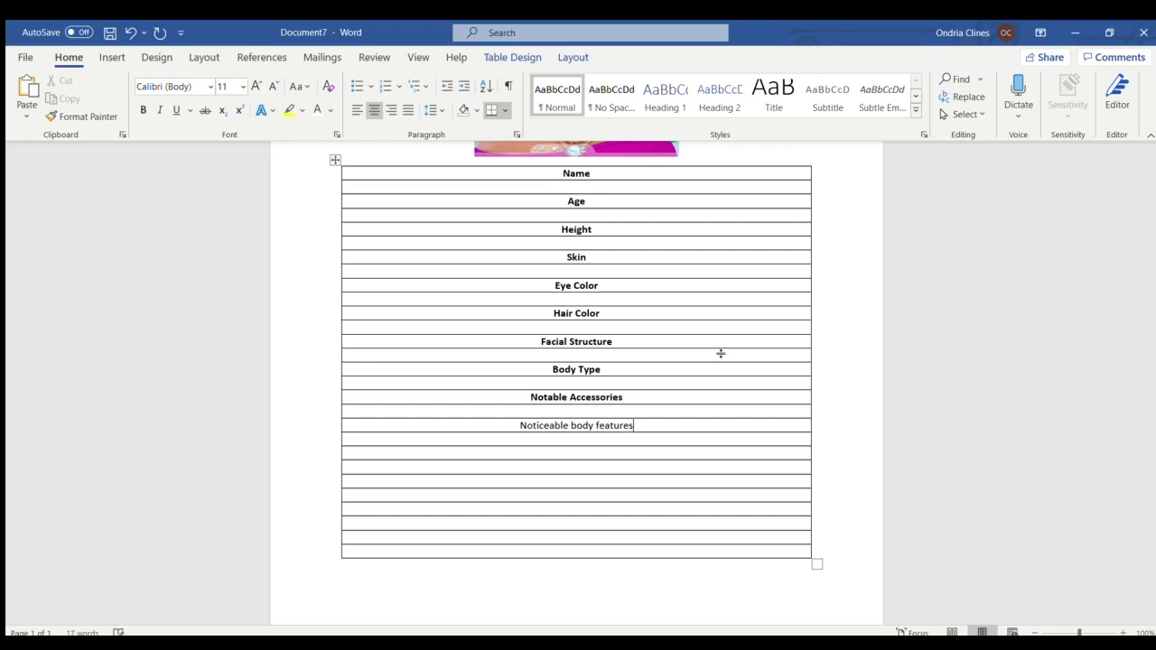
{"action": "left_click_drag", "start_coordinate": [636, 425], "coordinate": [529, 424]}
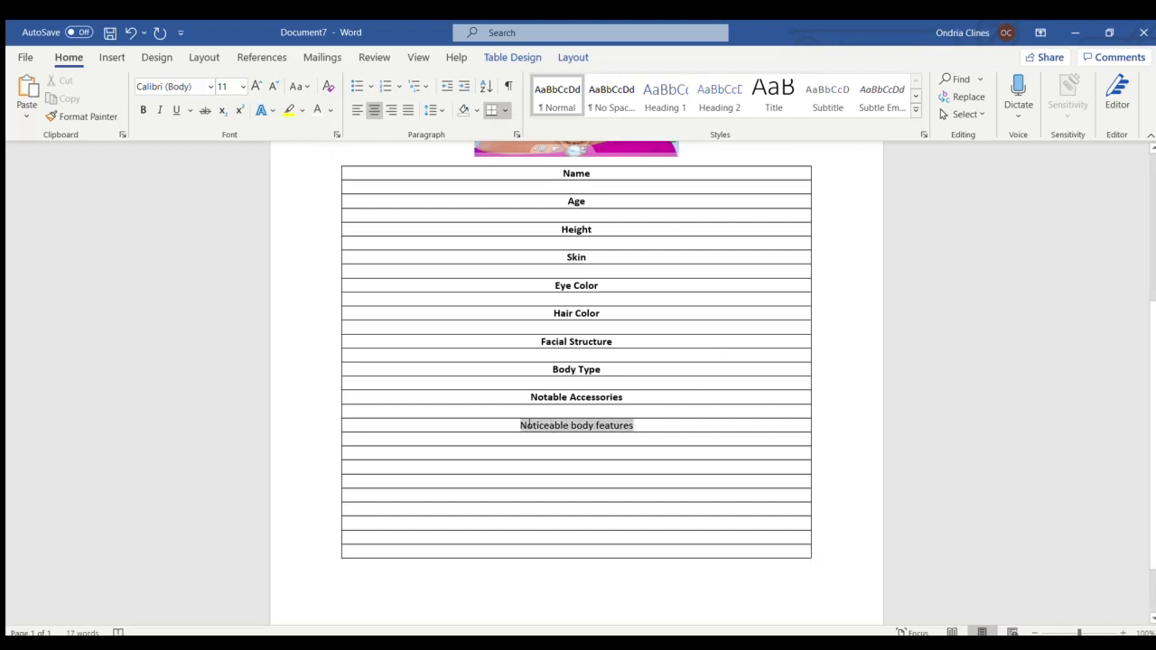
Bold 'Noticeable body features' and add a bold 'Family' label beneath it
{"action": "left_click", "coordinate": [143, 110]}
{"action": "left_click", "coordinate": [556, 451]}
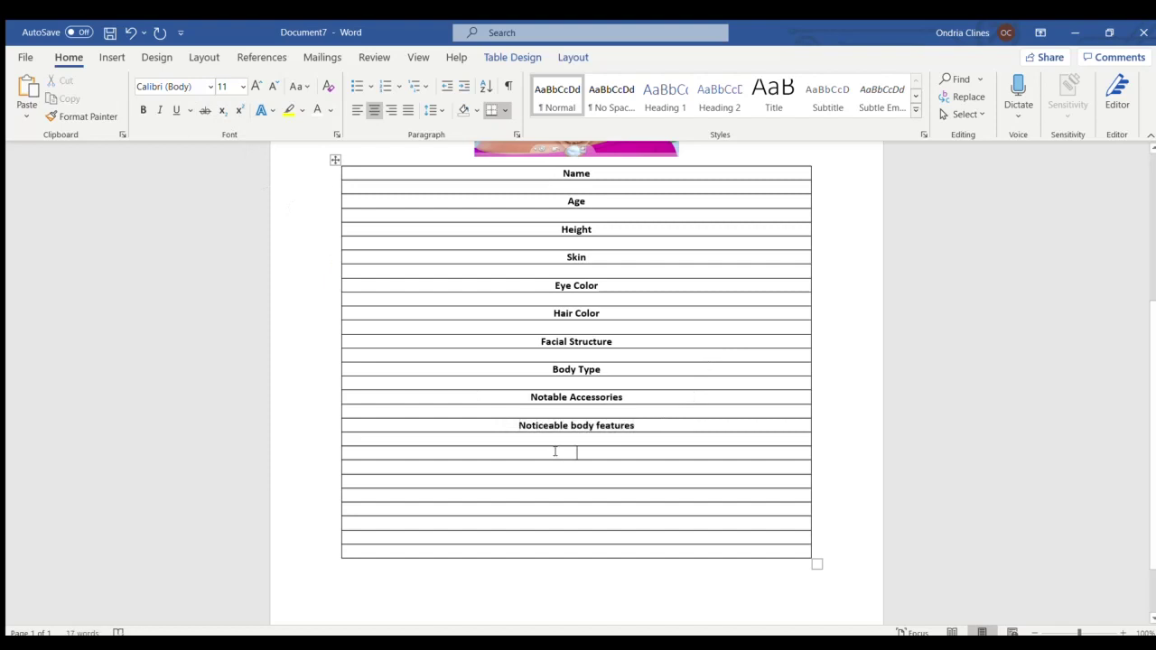
{"action": "type", "text": "Fa"}
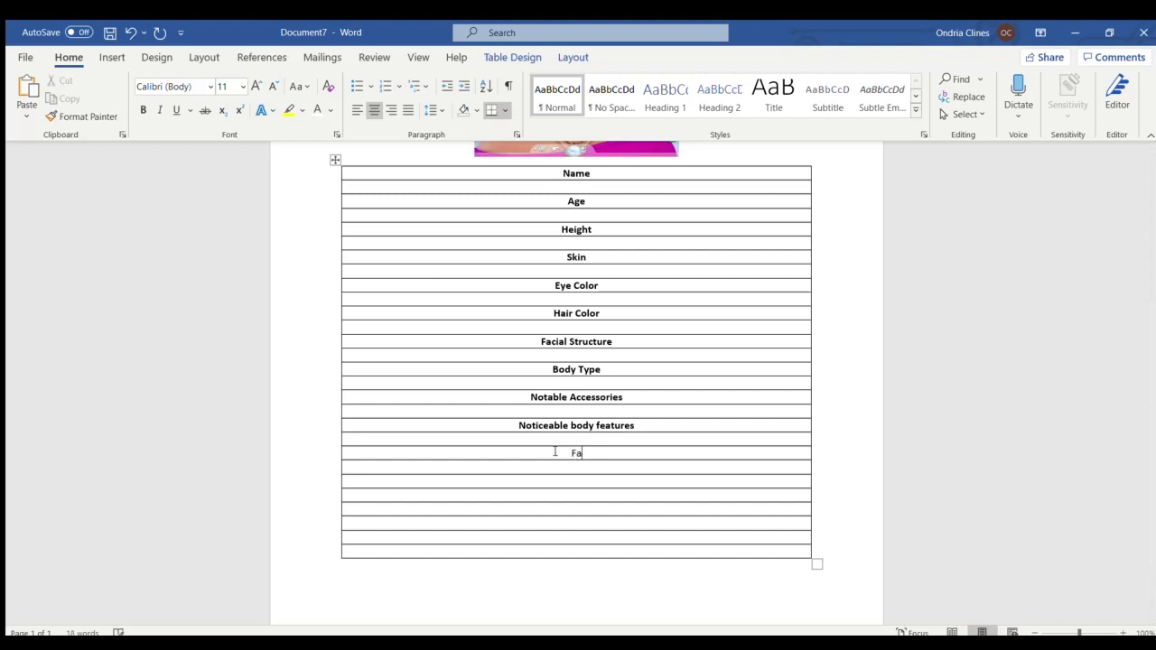
{"action": "type", "text": "mily"}
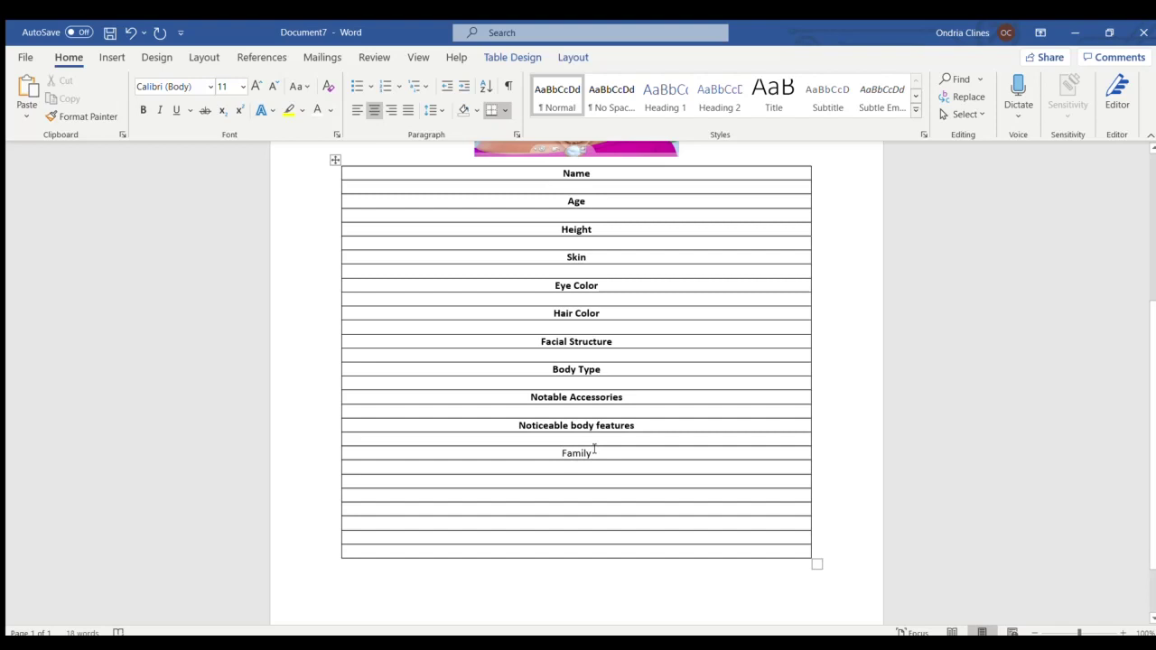
{"action": "double_click", "coordinate": [570, 453]}
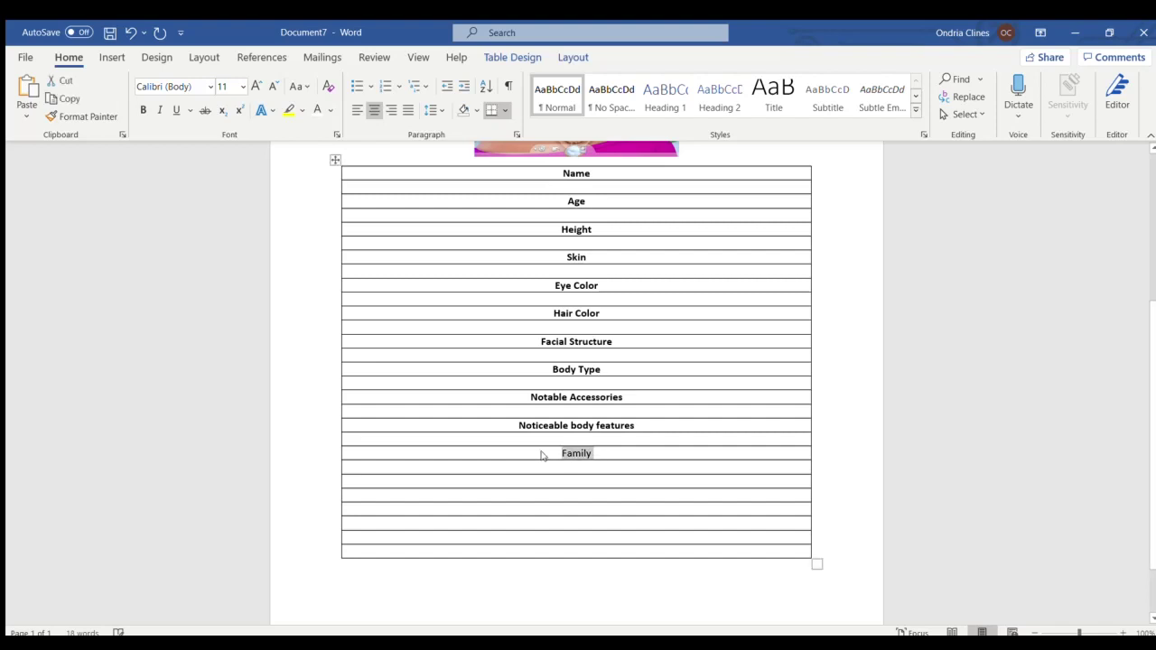
{"action": "left_click", "coordinate": [143, 109]}
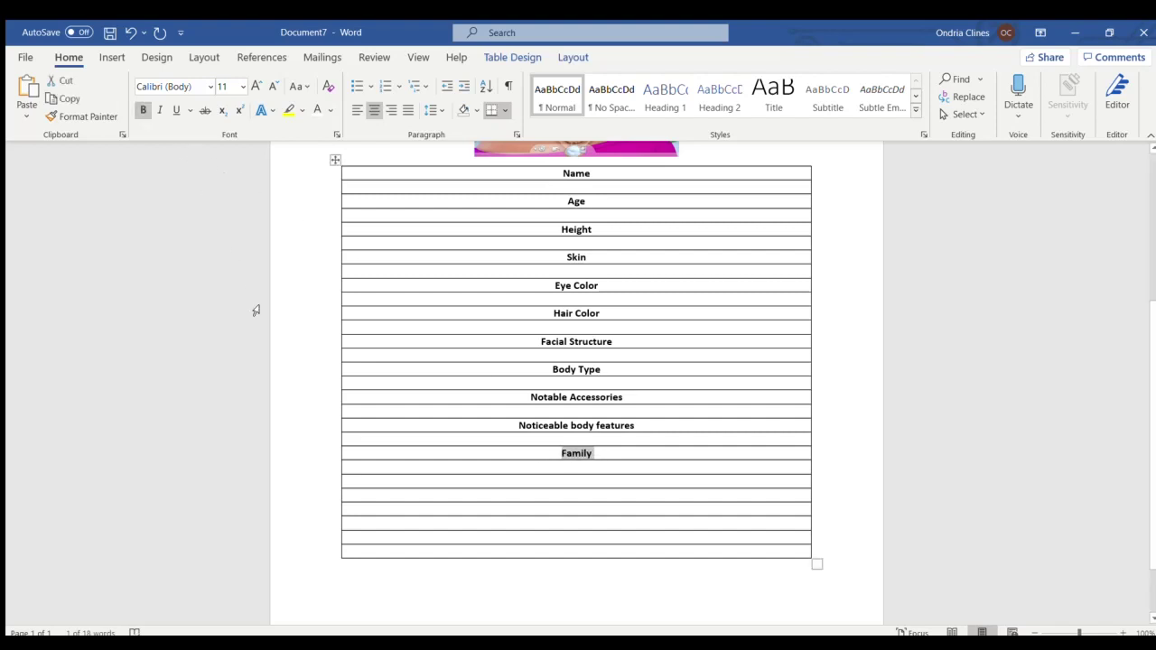
Add a bold 'Love Interest' label in the row below Family
{"action": "left_click", "coordinate": [583, 484]}
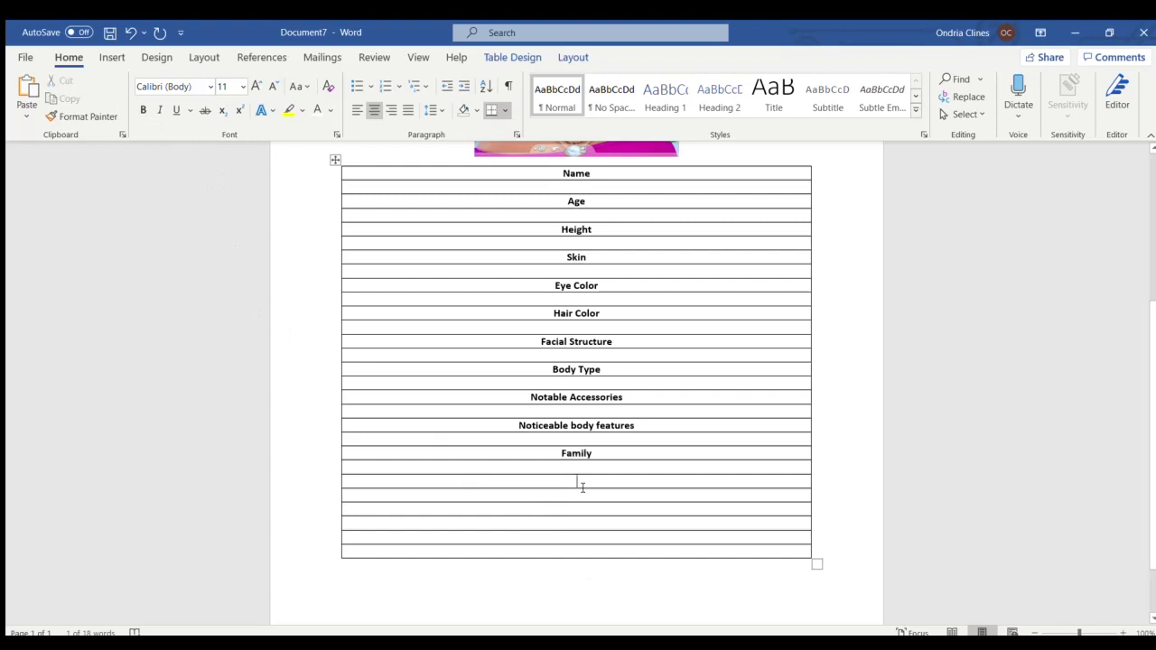
{"action": "type", "text": "Love"}
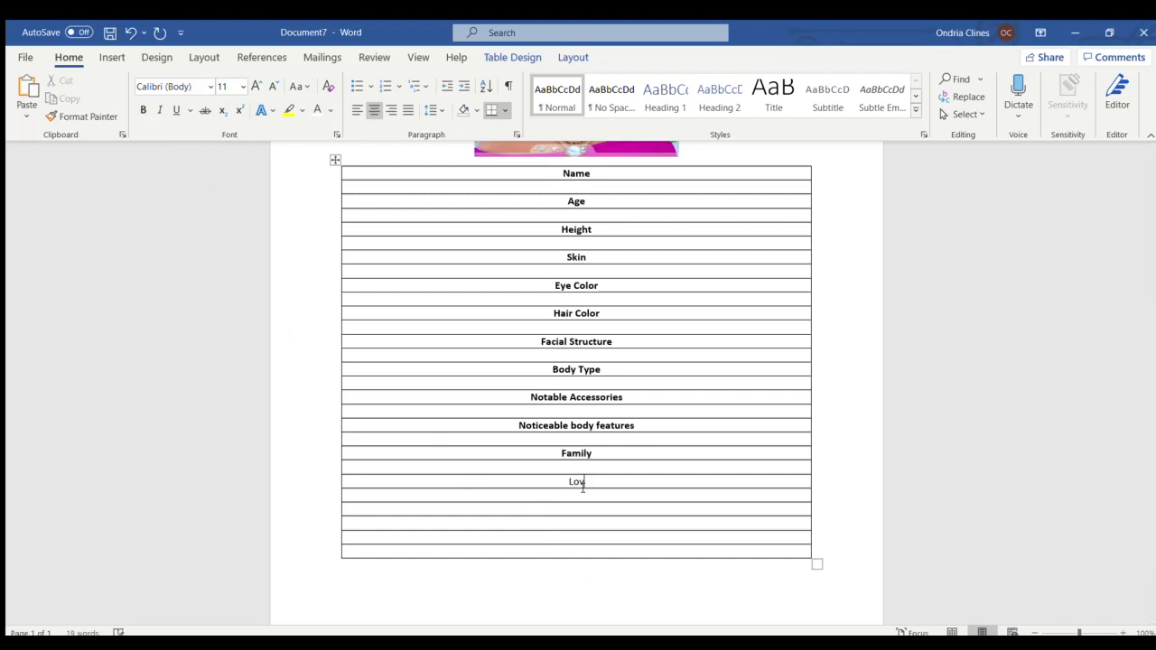
{"action": "type", "text": " Interest"}
{"action": "left_click_drag", "start_coordinate": [615, 481], "coordinate": [507, 481]}
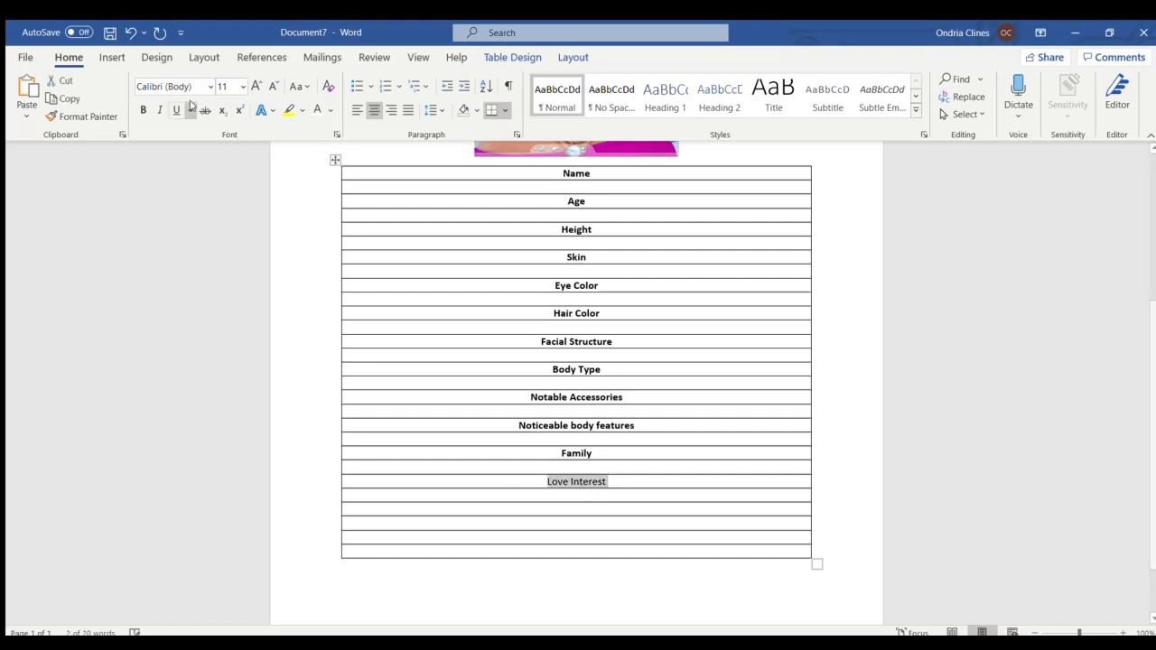
{"action": "left_click", "coordinate": [144, 111]}
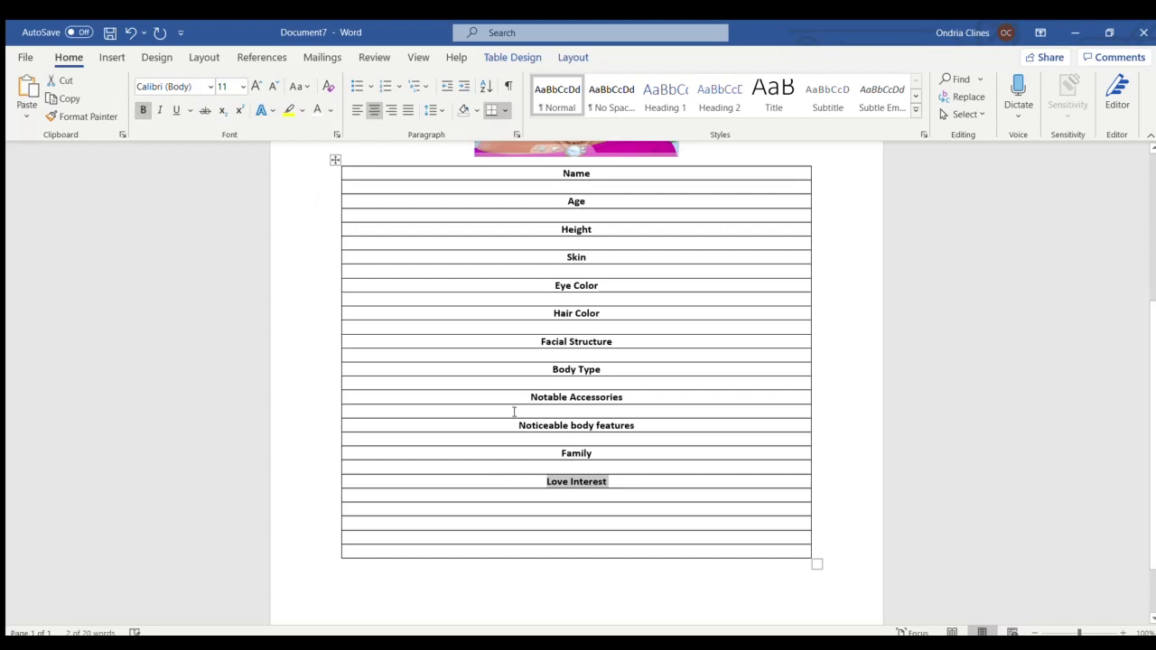
{"action": "left_click", "coordinate": [575, 509]}
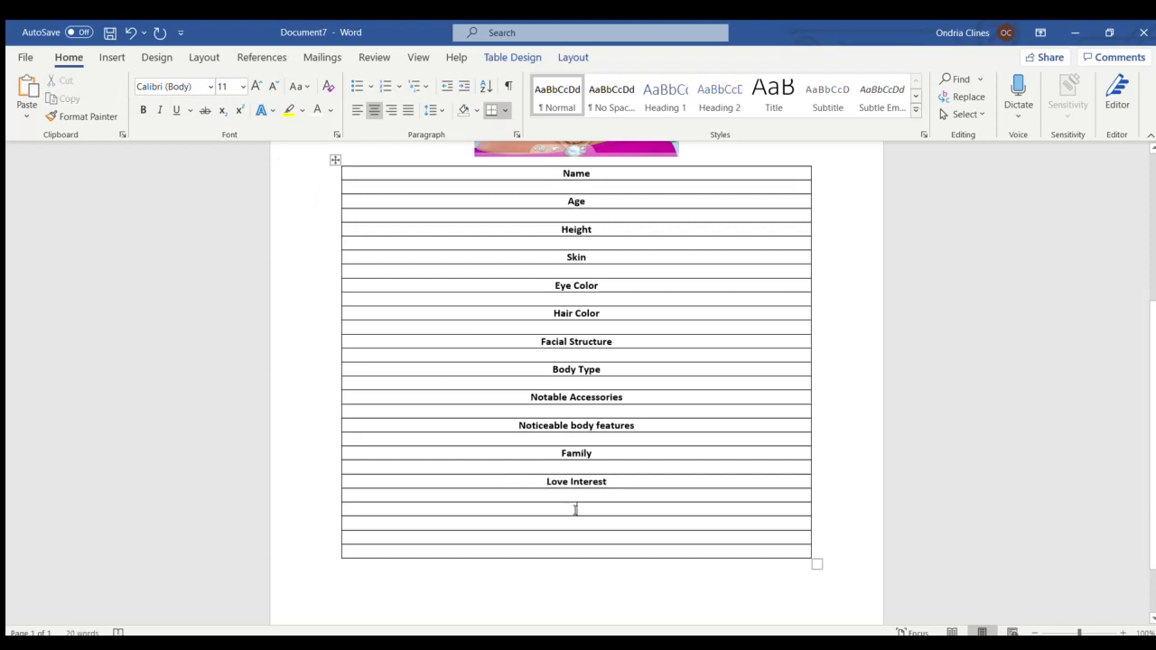
Type bold 'Career' and 'Personality' labels in the next two rows
{"action": "type", "text": "Ca"}
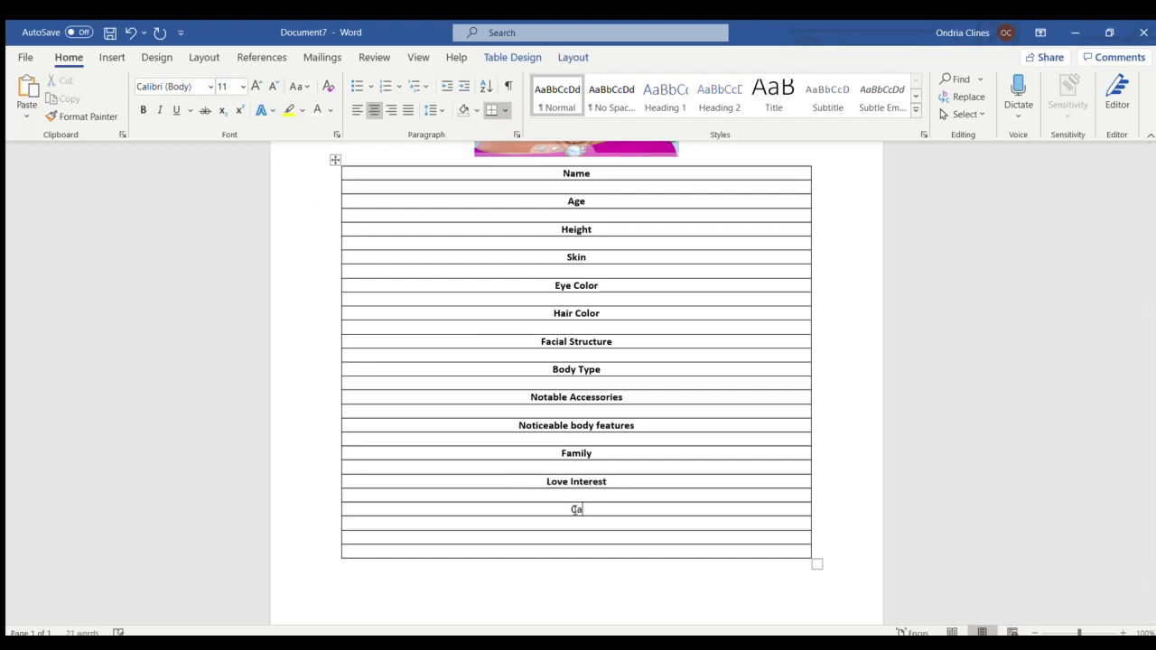
{"action": "type", "text": "reer"}
{"action": "left_click_drag", "start_coordinate": [607, 507], "coordinate": [552, 508]}
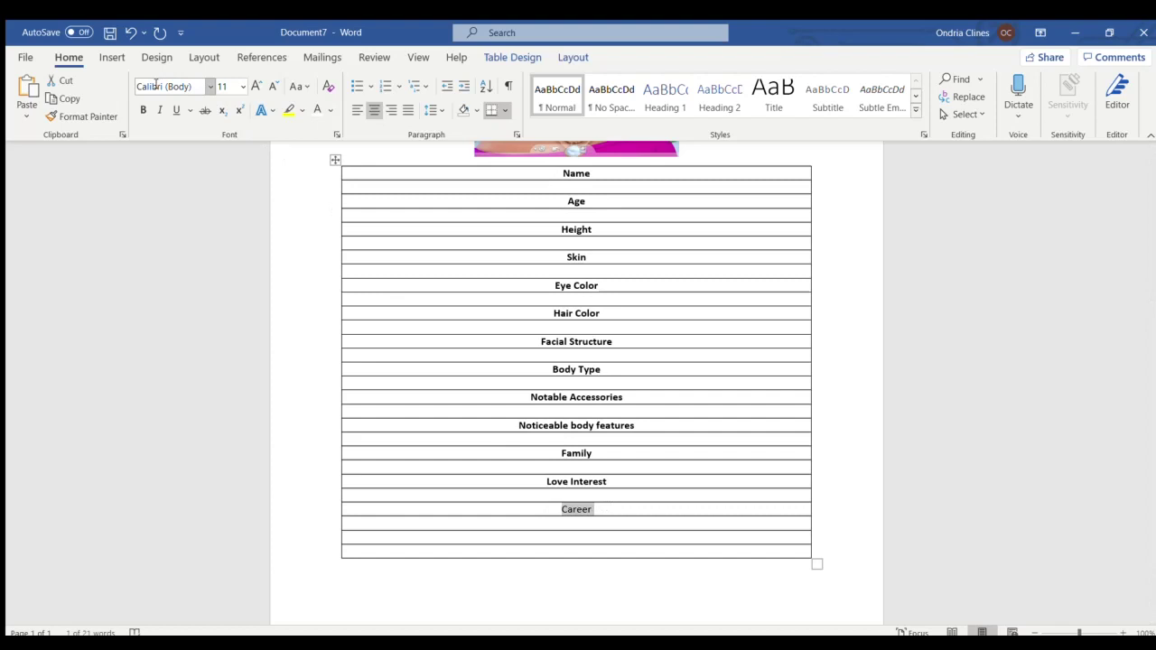
{"action": "left_click", "coordinate": [143, 110]}
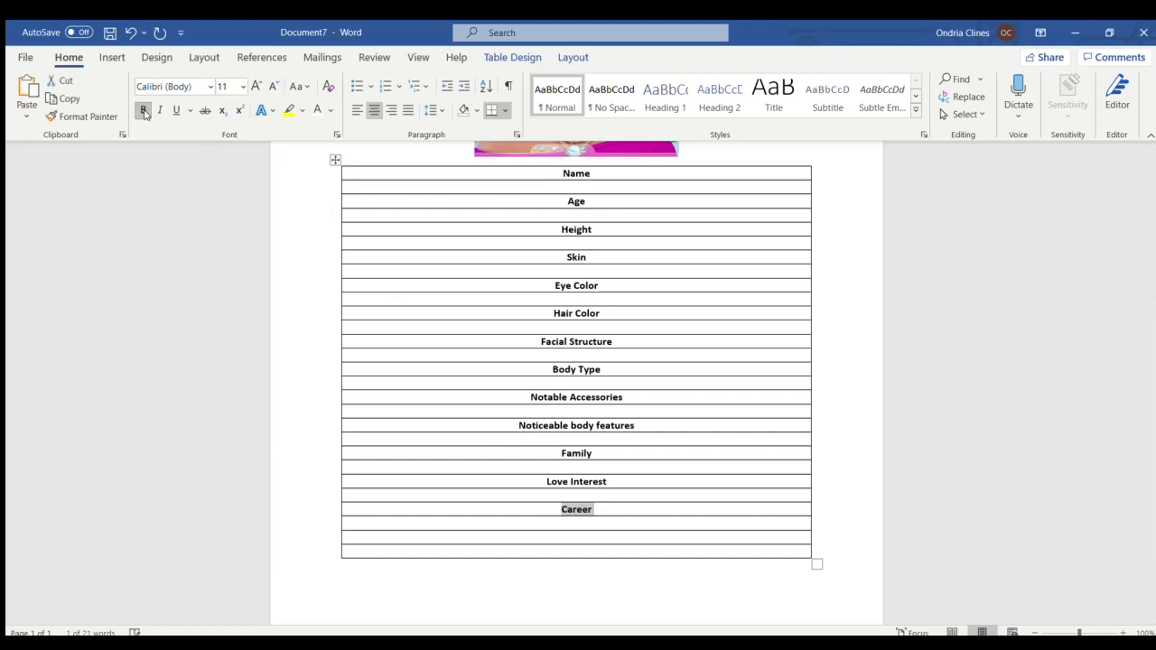
{"action": "left_click", "coordinate": [576, 536]}
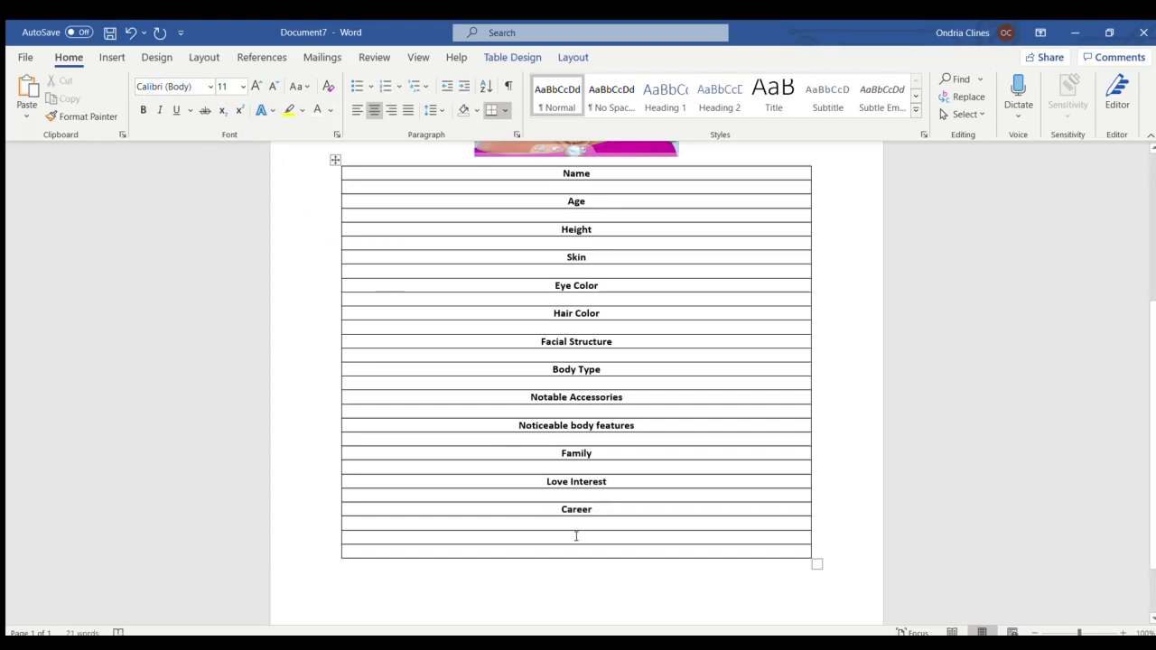
{"action": "type", "text": "Per"}
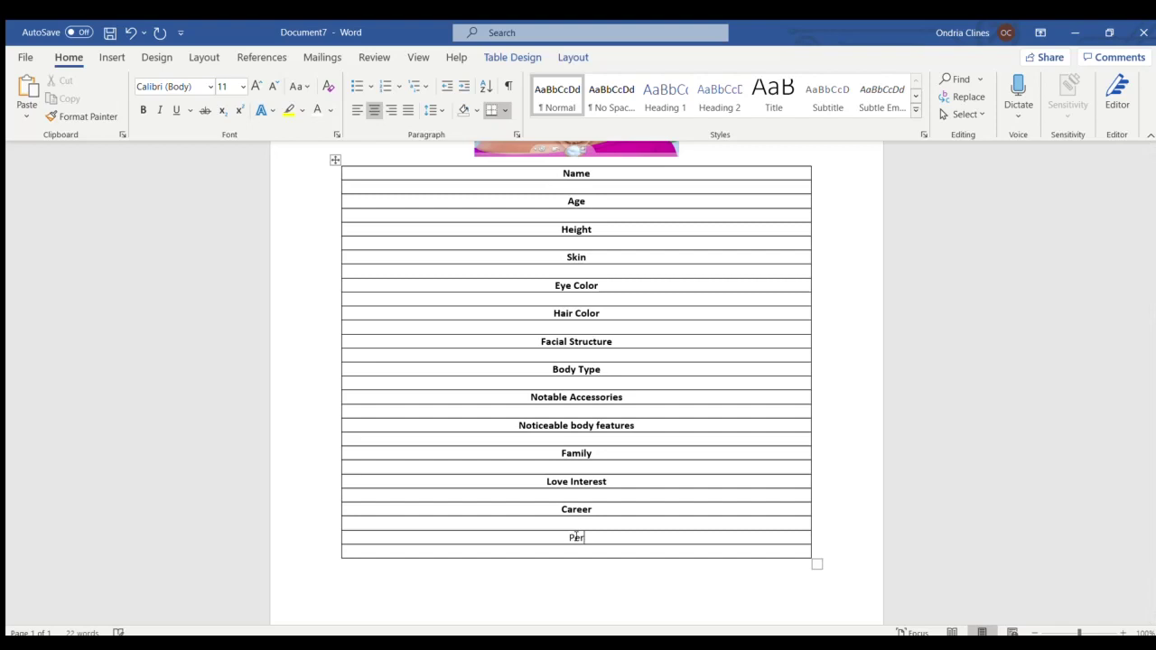
{"action": "type", "text": "sonality"}
{"action": "left_click_drag", "start_coordinate": [603, 538], "coordinate": [518, 536]}
{"action": "left_click", "coordinate": [143, 109]}
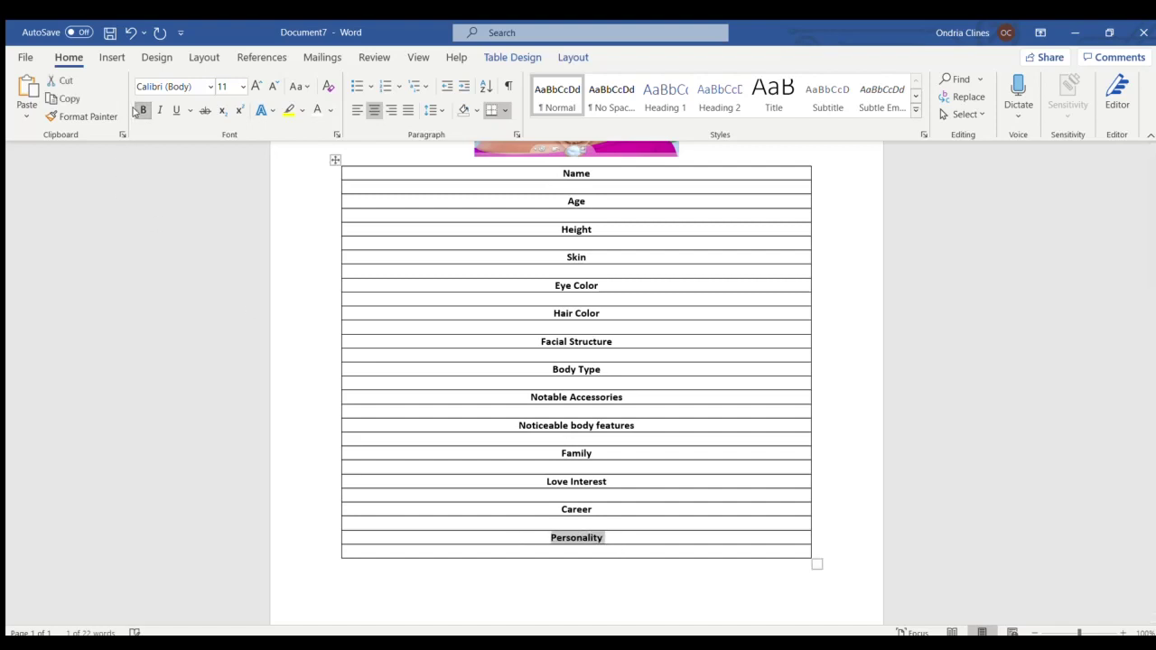
{"action": "left_click", "coordinate": [583, 572]}
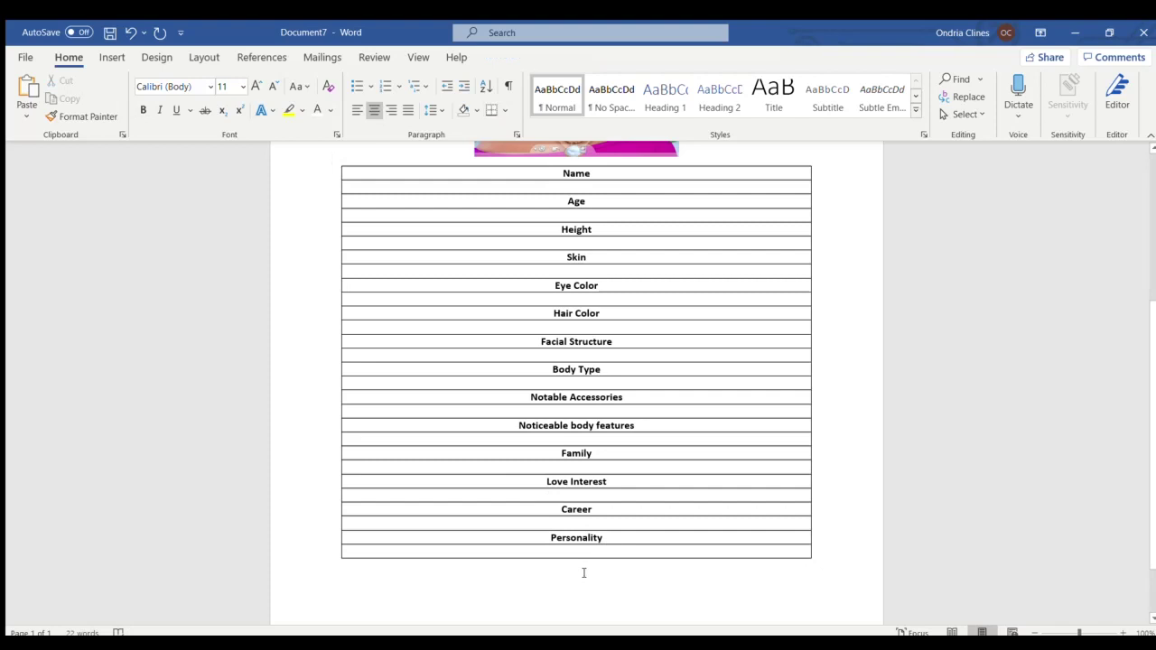
Insert the side-profile picture centred on page two and resize it smaller
{"action": "left_click", "coordinate": [111, 56]}
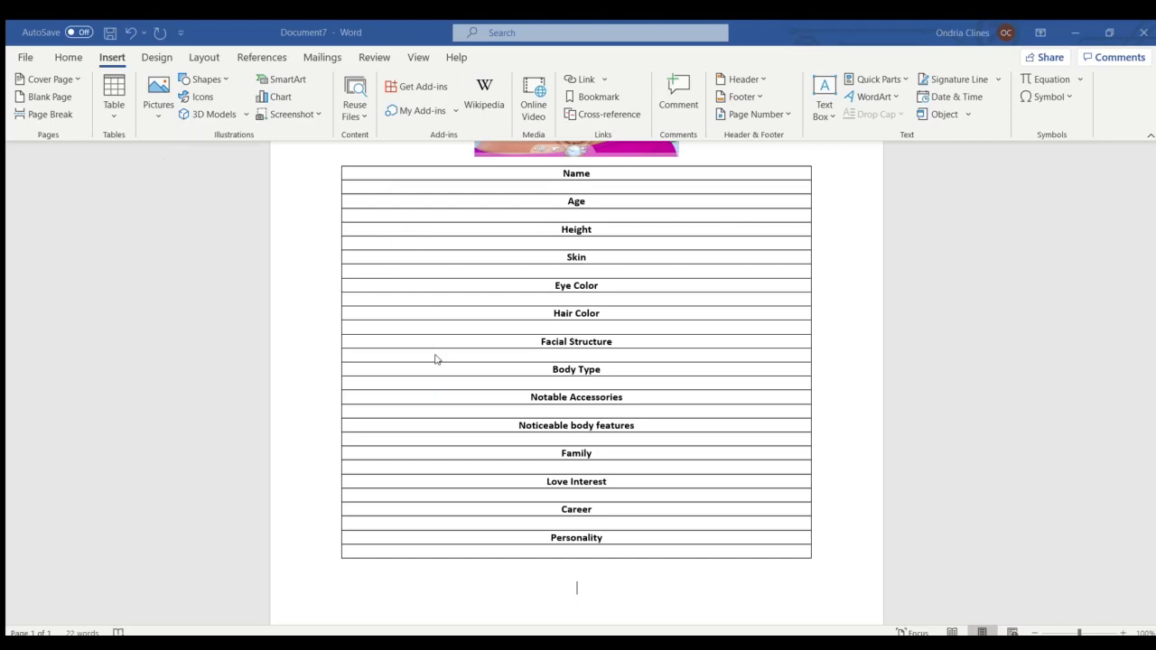
{"action": "key", "text": "ctrl+z"}
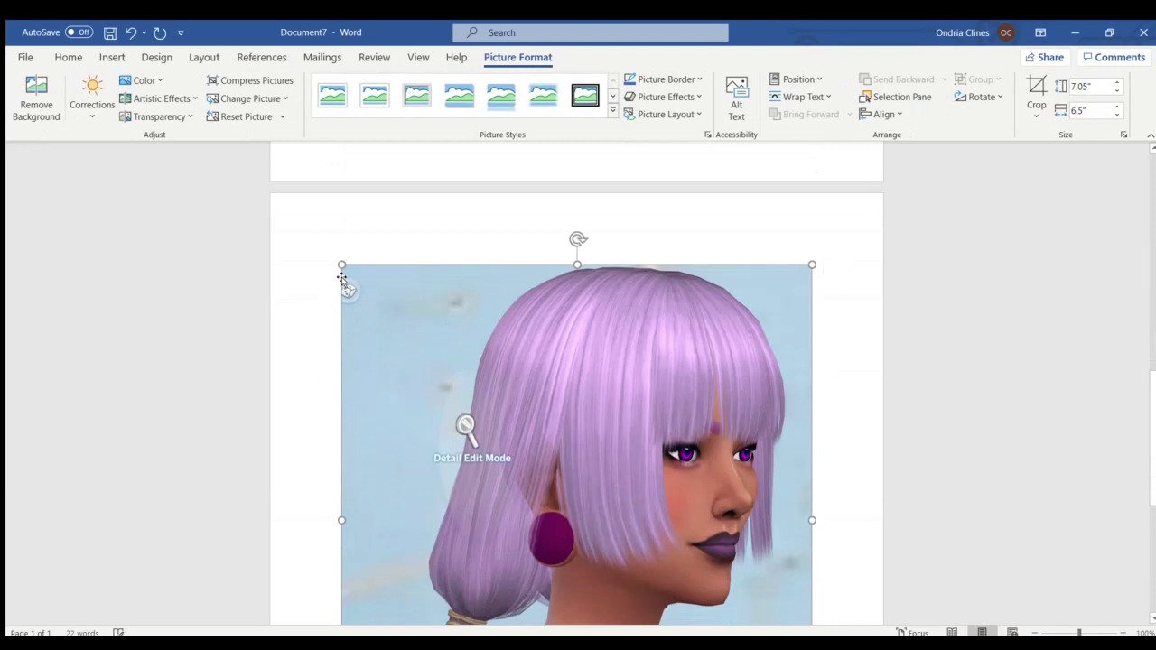
{"action": "left_click_drag", "start_coordinate": [341, 265], "coordinate": [560, 505]}
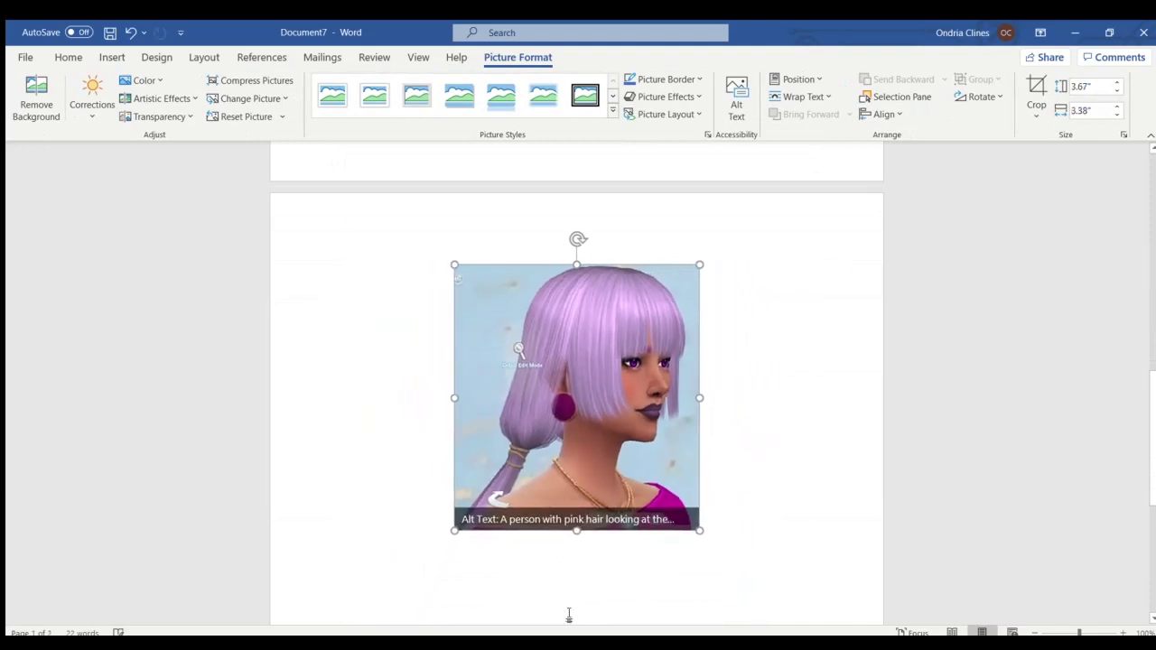
{"action": "left_click_drag", "start_coordinate": [454, 265], "coordinate": [539, 414]}
{"action": "mouse_move", "coordinate": [1151, 465]}
{"action": "left_mouse_down"}
{"action": "mouse_move", "coordinate": [1150, 411]}
{"action": "mouse_move", "coordinate": [1150, 455]}
{"action": "left_mouse_up"}
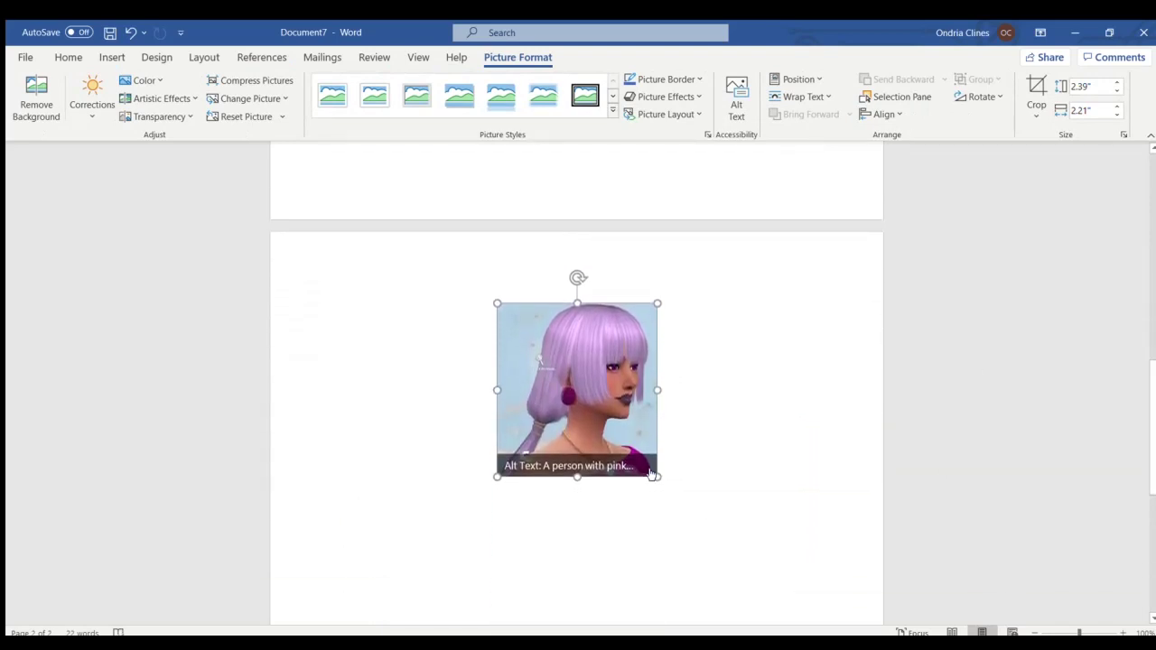
{"action": "left_click_drag", "start_coordinate": [657, 476], "coordinate": [683, 508]}
{"action": "left_click", "coordinate": [689, 500]}
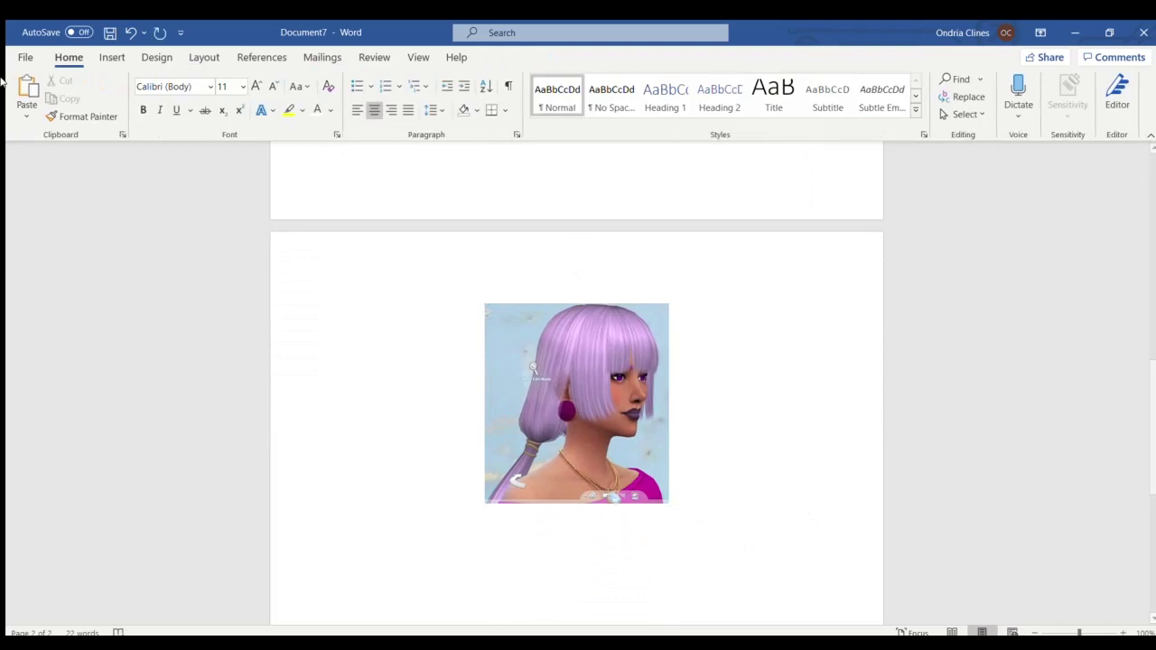
{"action": "left_click", "coordinate": [101, 54]}
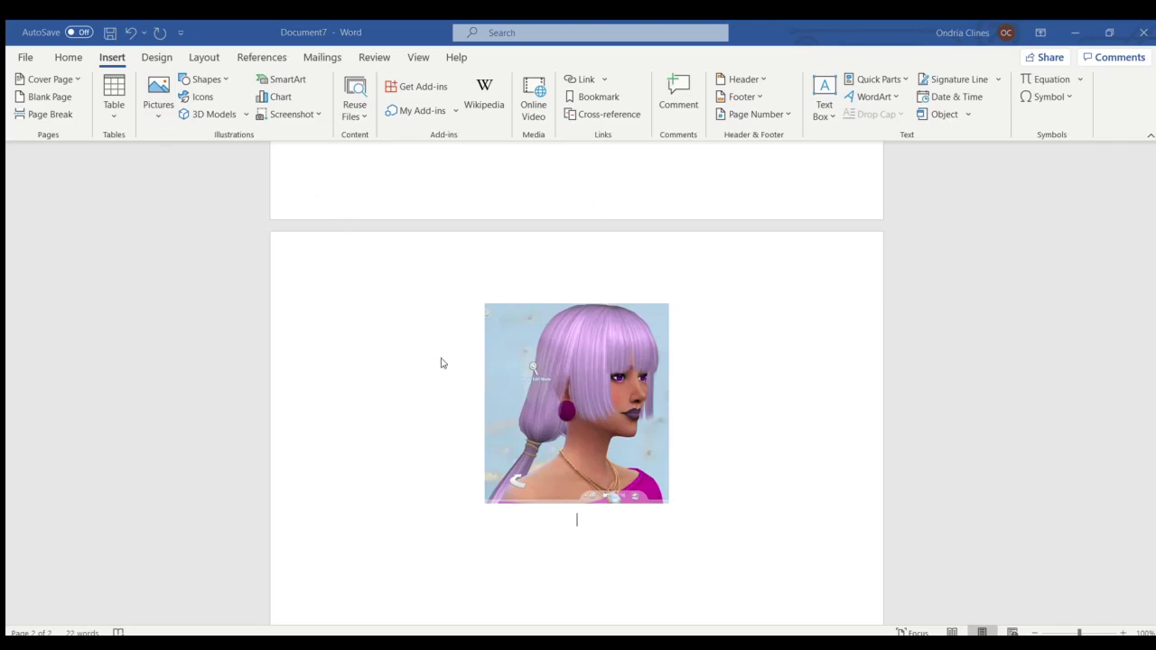
Paste the full-body character picture below the side-profile portrait and resize it to a narrow, page-fitting image
{"action": "key", "text": "ctrl+v"}
{"action": "left_click_drag", "start_coordinate": [465, 265], "coordinate": [613, 590]}
{"action": "scroll", "coordinate": [1152, 494], "scroll_direction": "up", "scroll_amount": 3}
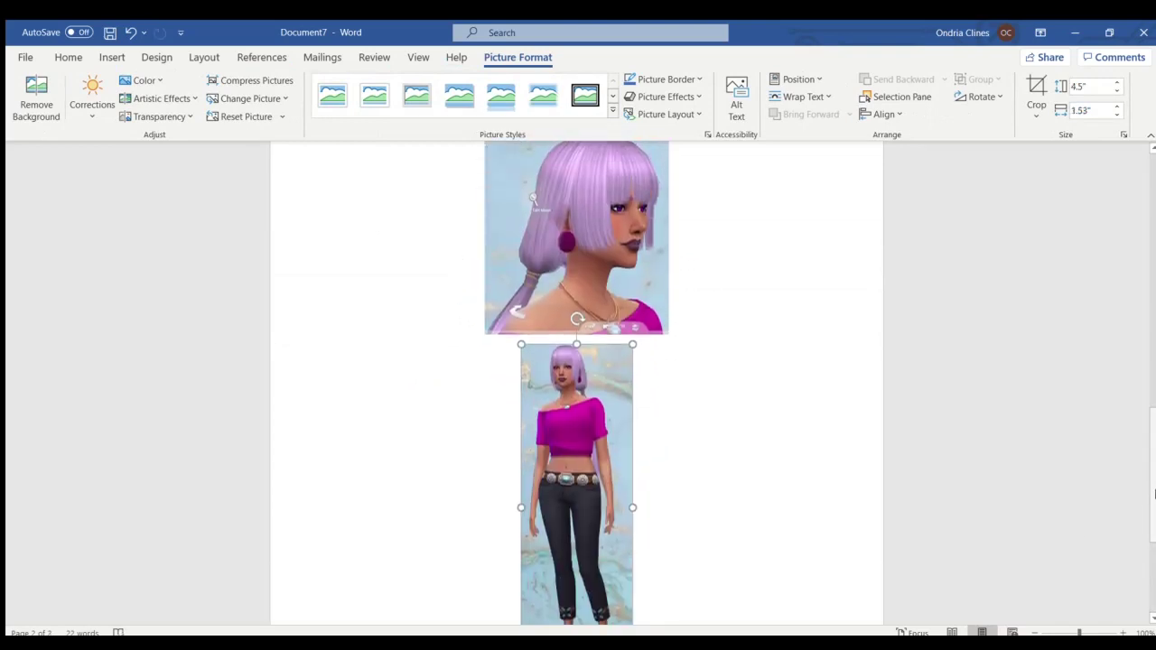
{"action": "scroll", "coordinate": [1152, 494], "scroll_direction": "down", "scroll_amount": 3}
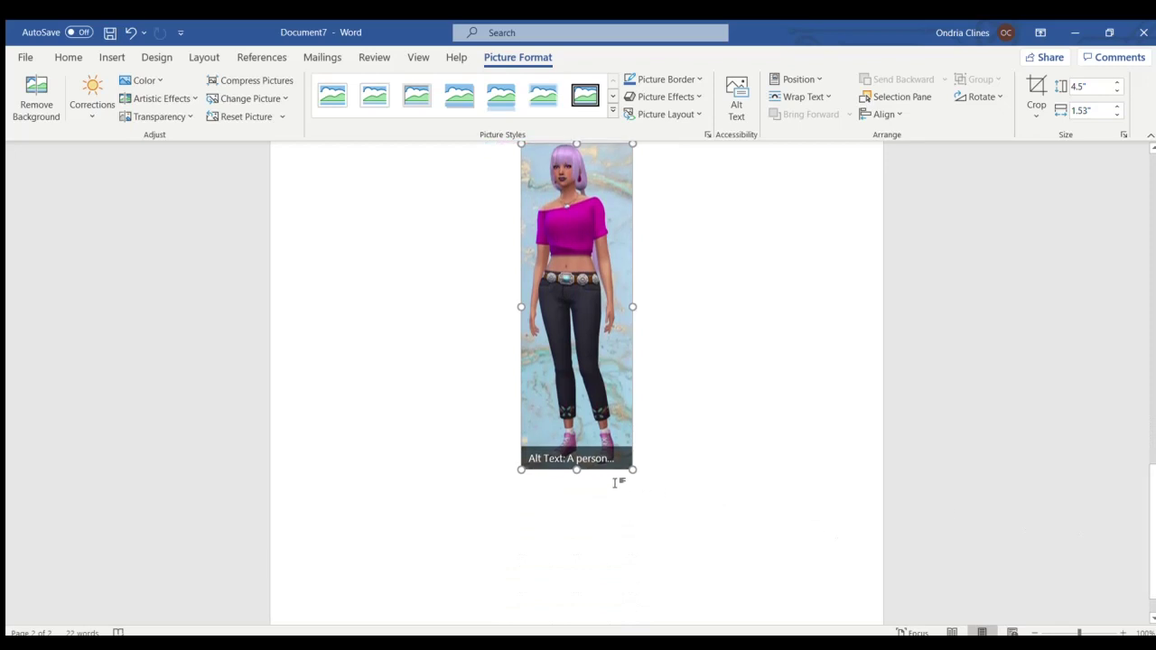
{"action": "left_click_drag", "start_coordinate": [632, 470], "coordinate": [673, 551]}
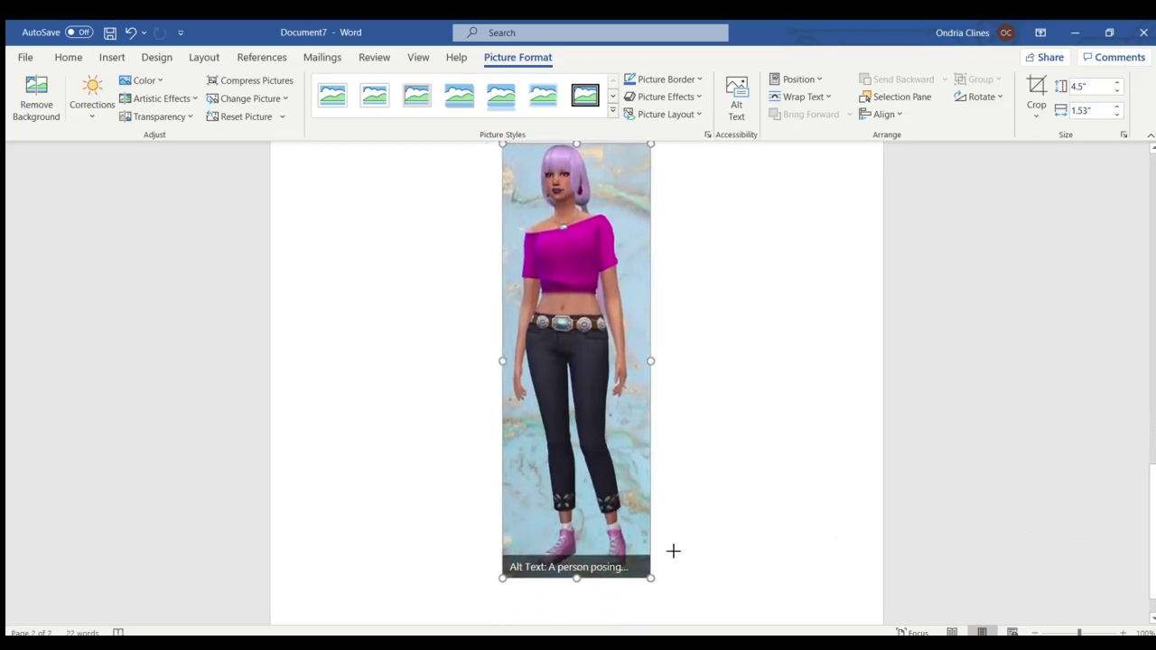
{"action": "left_click", "coordinate": [686, 537]}
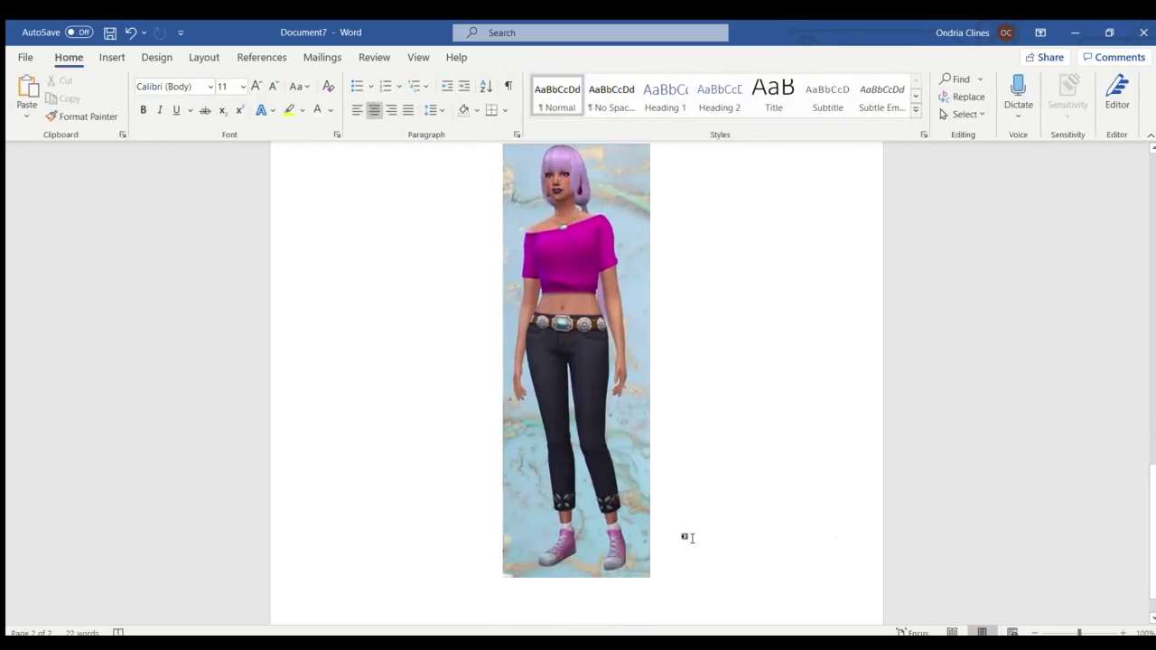
Start a third page and type the closing line 'And that is a it ^*^'
{"action": "key", "text": "Return"}
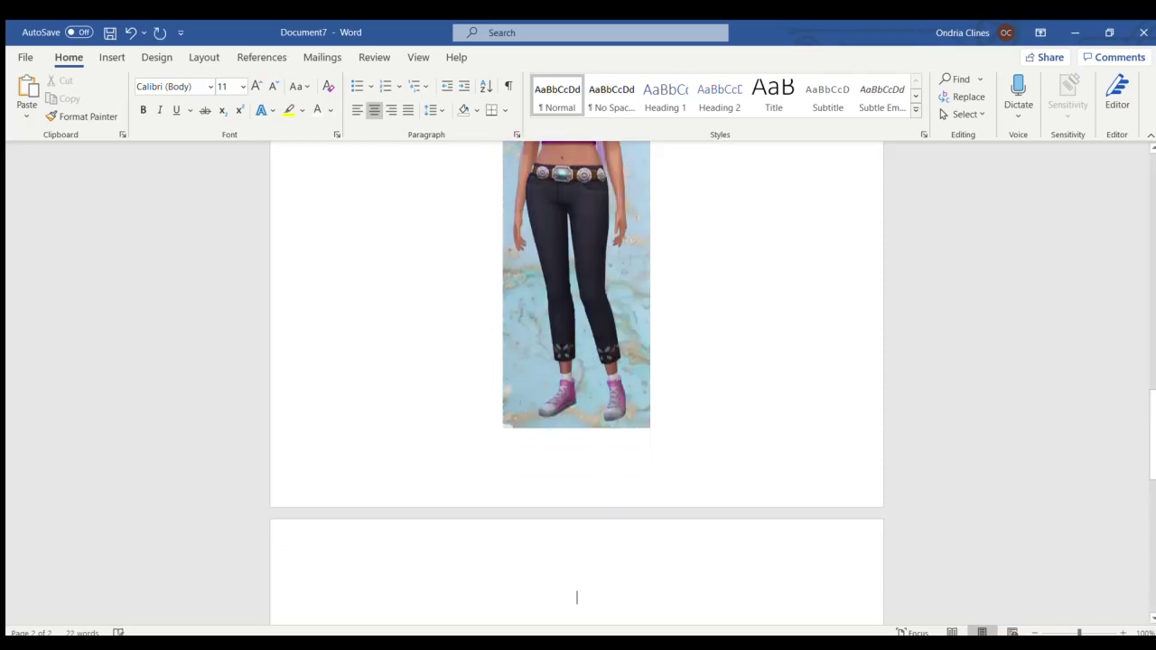
{"action": "type", "text": "A"}
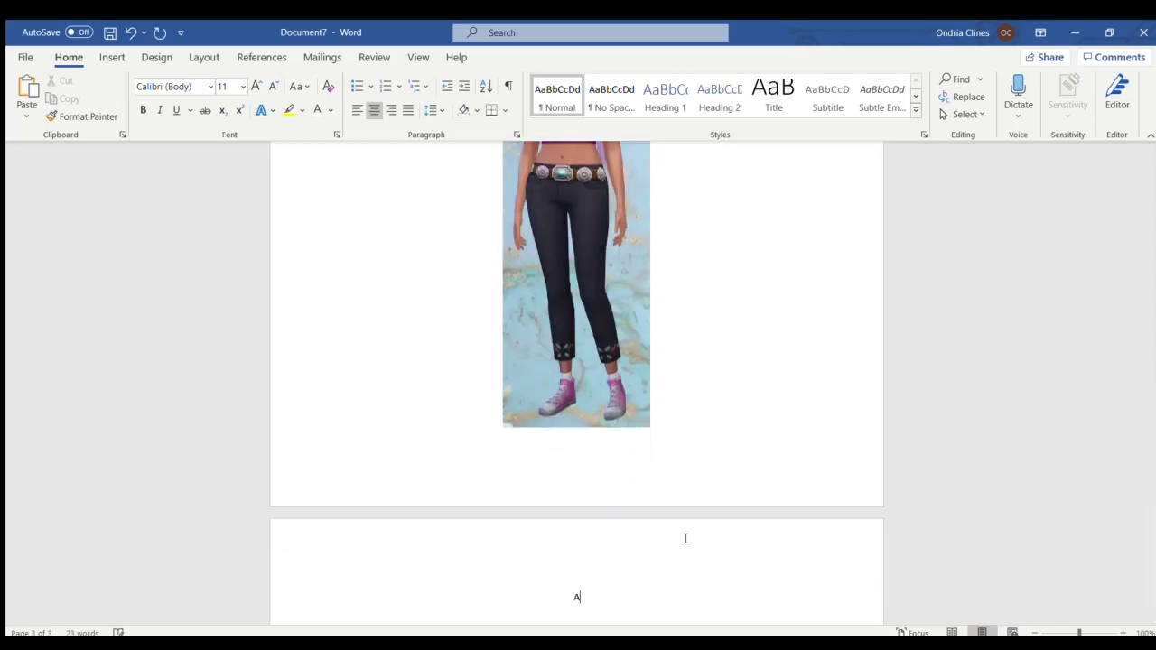
{"action": "type", "text": "nd that is"}
{"action": "type", "text": "a it ^*^"}
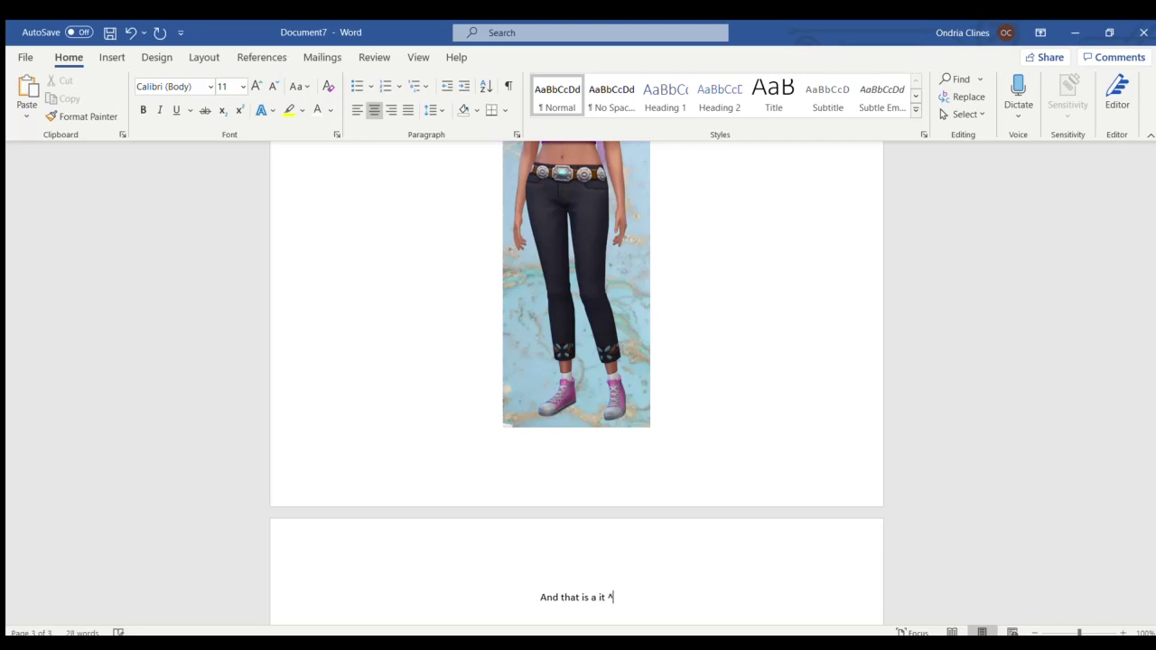